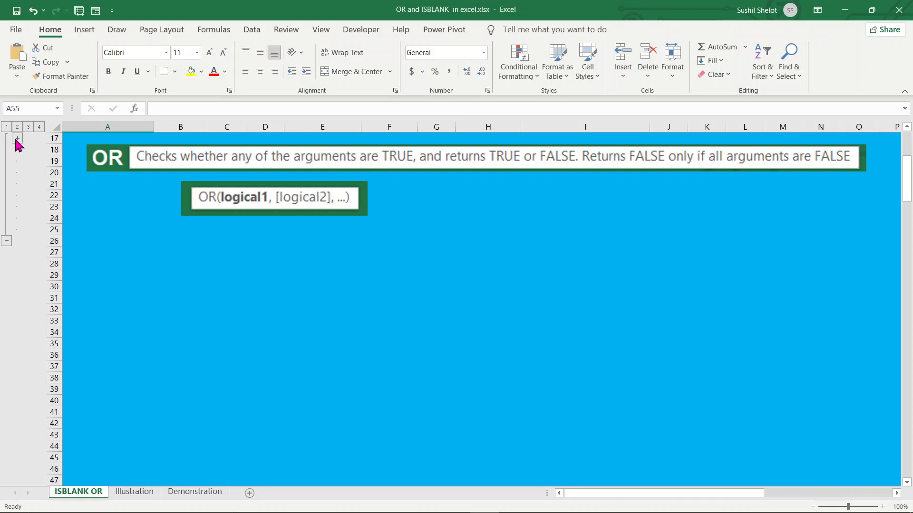
Expand the collapsed row groups above the OR description to show rows 1 to 16, and open the Illustration sheet
left_click(17, 139)
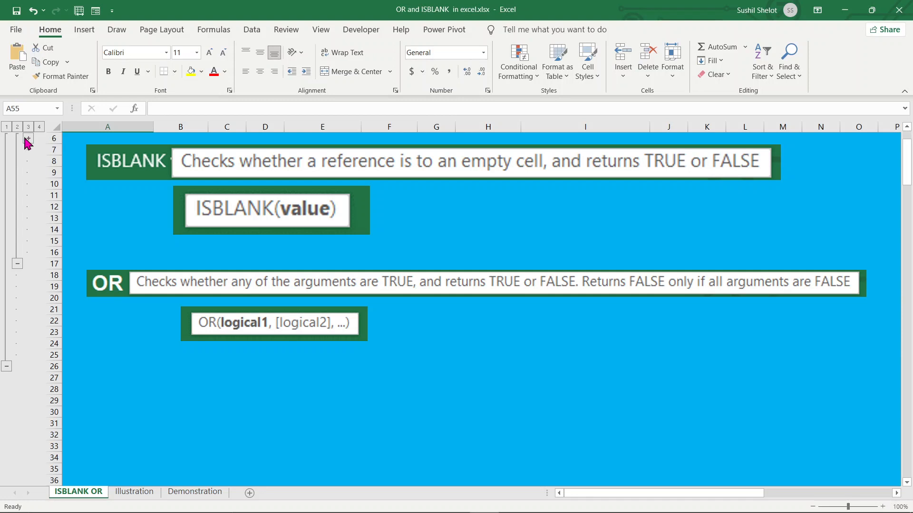
left_click(28, 138)
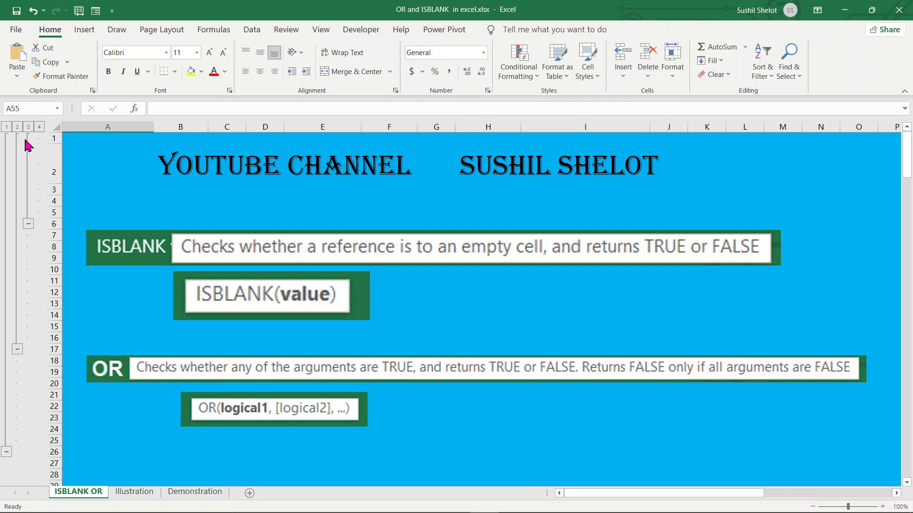
left_click(141, 495)
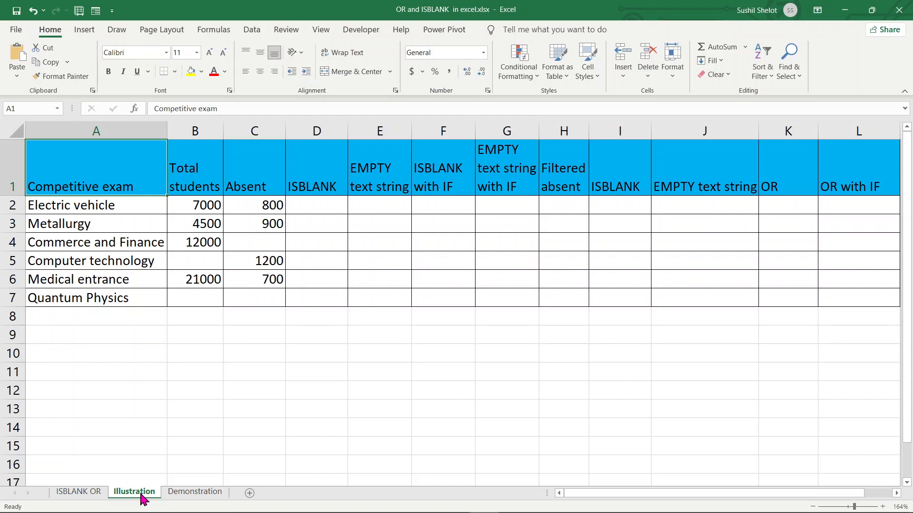
Examine the blank cells B5, C4, B7 and C7 in the Total students and Absent columns
left_click(207, 257)
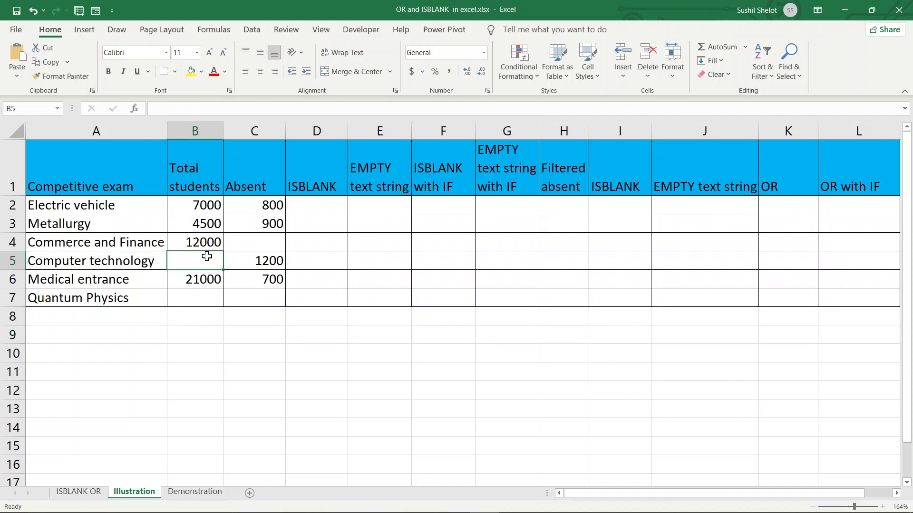
left_click(270, 239)
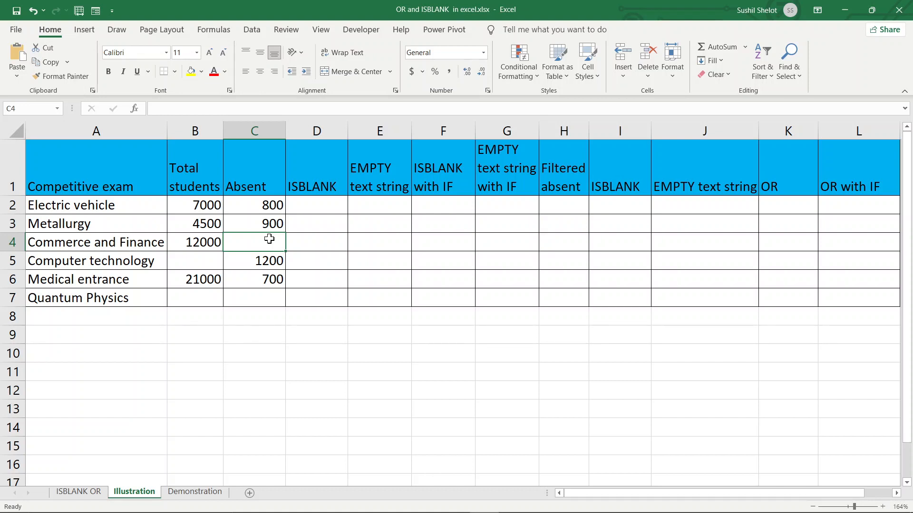
left_click(205, 299)
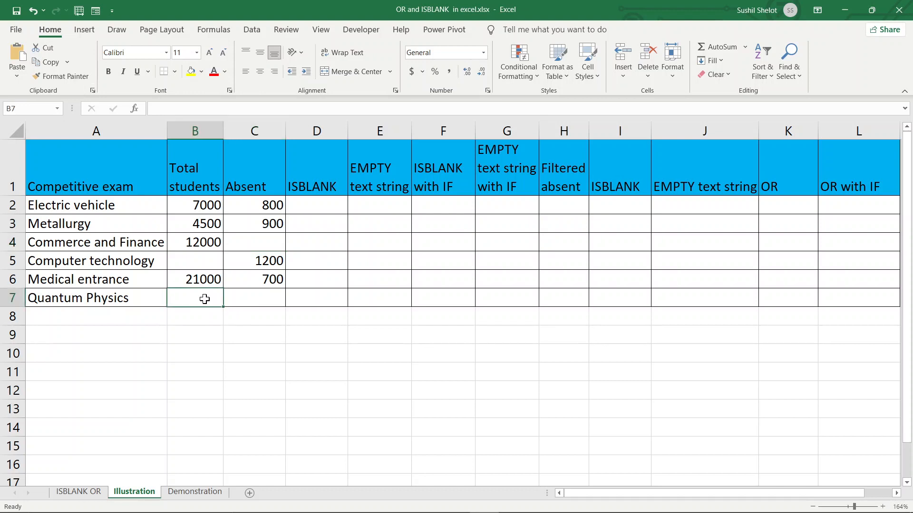
left_click(245, 298)
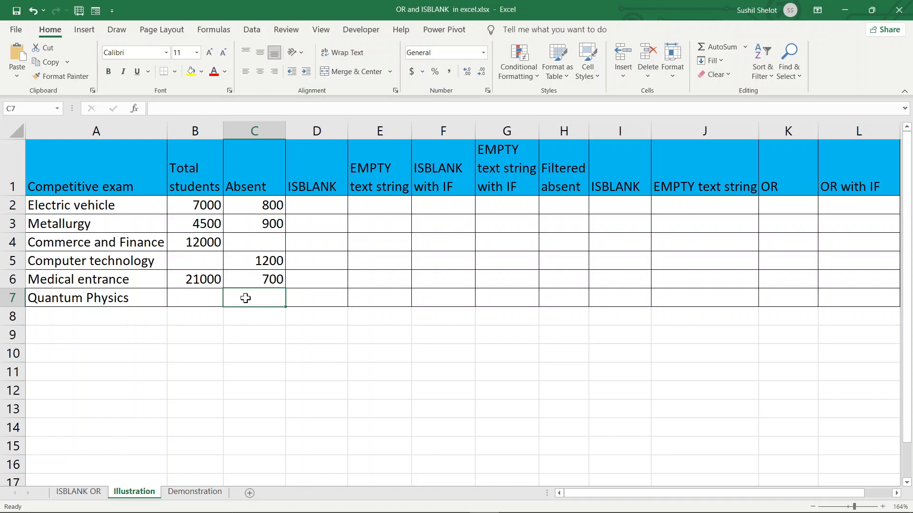
Fill D2:D7 in the first ISBLANK column with the formula =ISBLANK(C2) to test the Absent cells
left_click(314, 203)
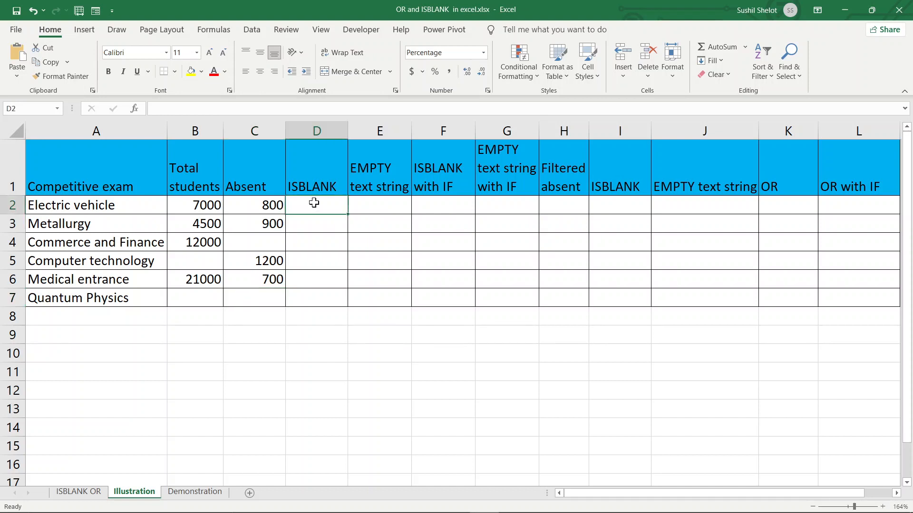
left_click_drag(313, 203, 315, 295)
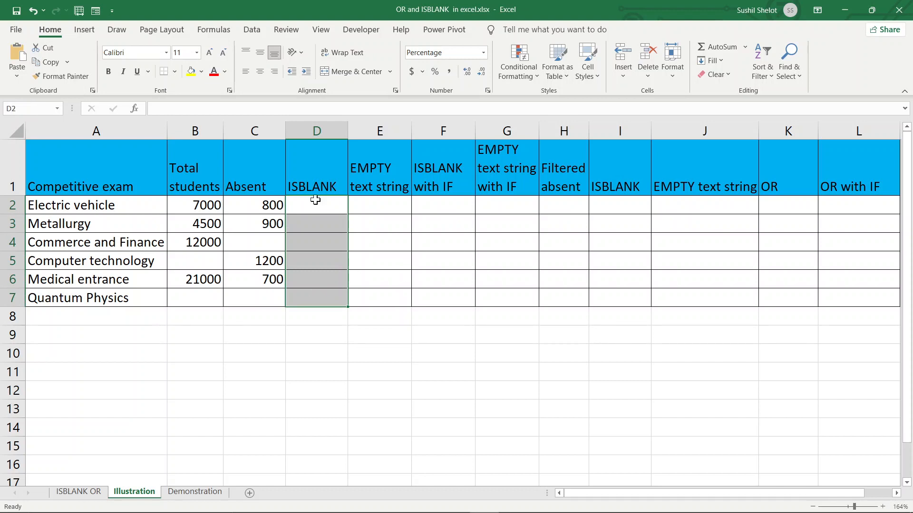
left_click(253, 109)
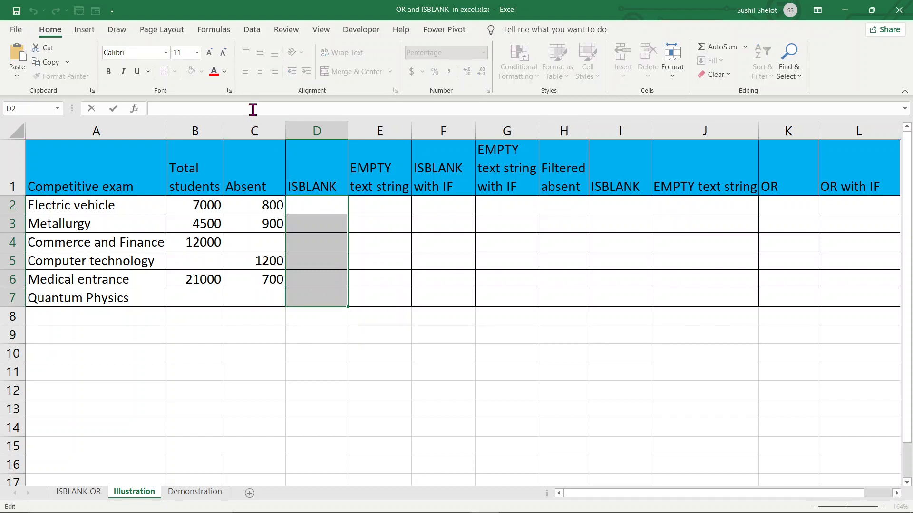
type("=is")
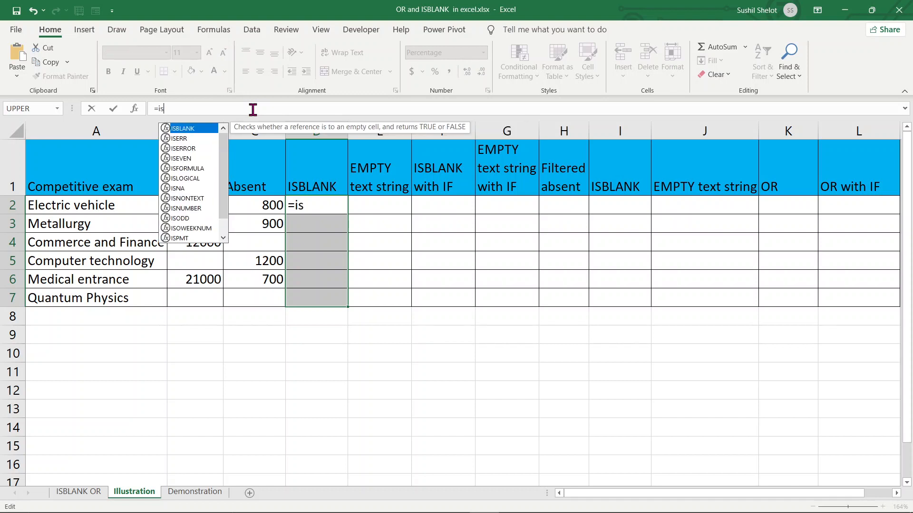
type("blank")
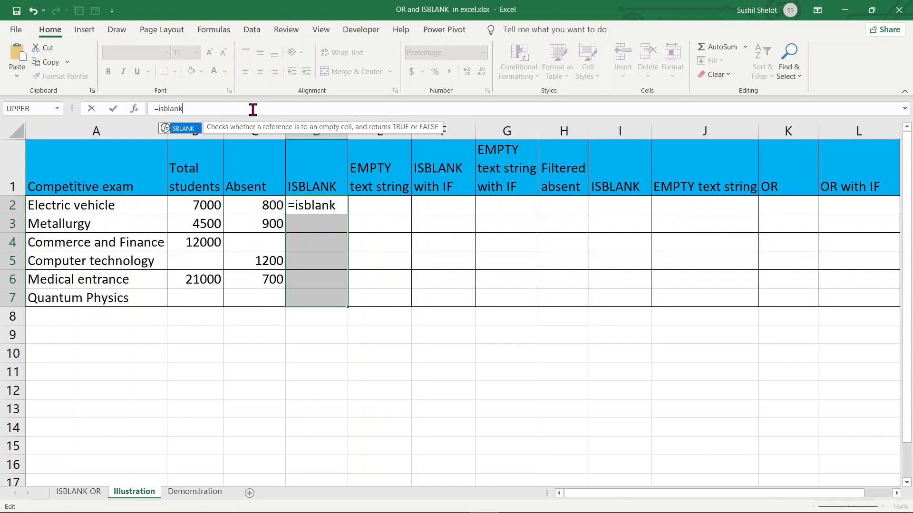
key("Tab")
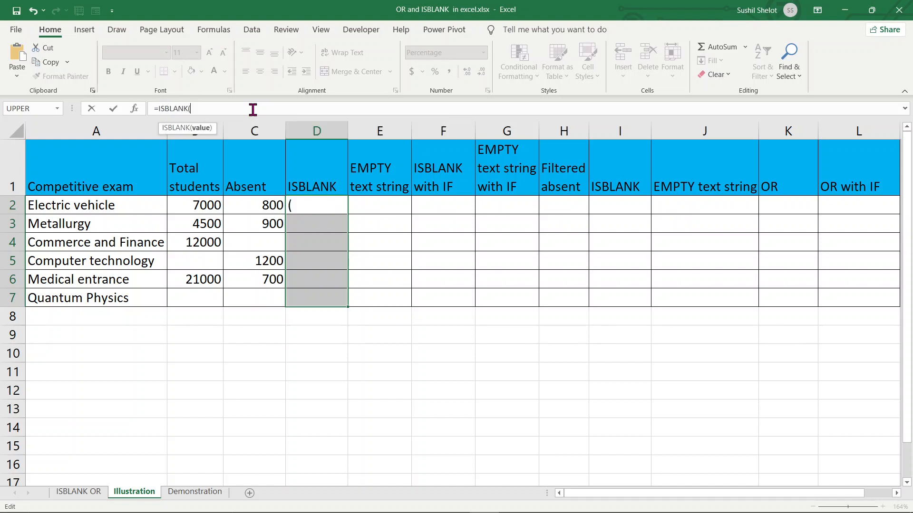
left_click(270, 206)
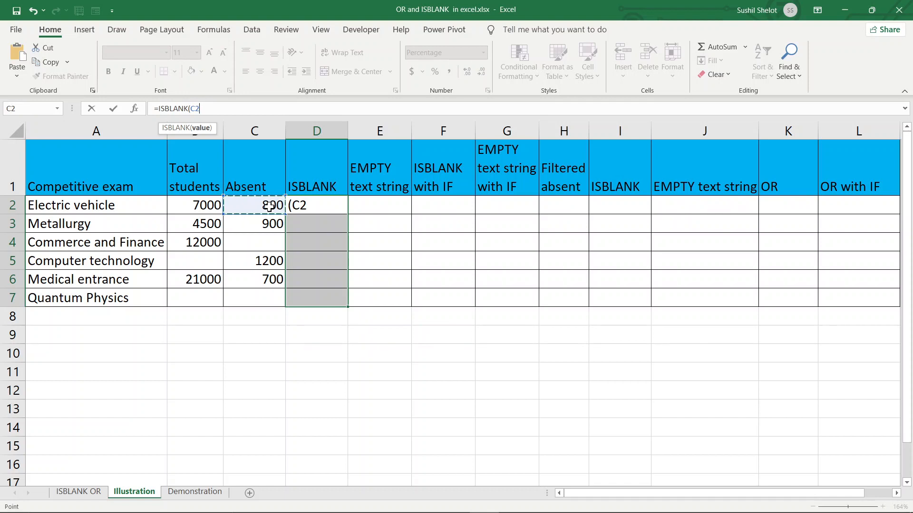
type(")")
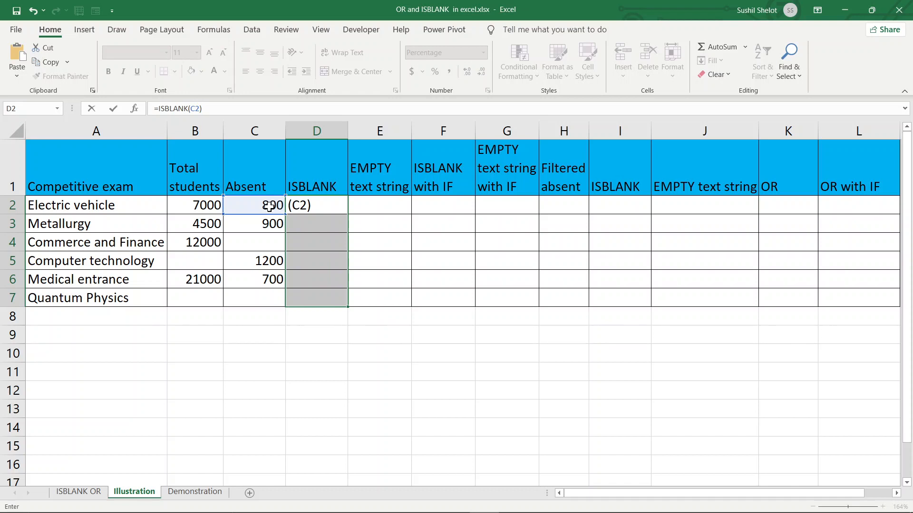
key("ctrl+Return")
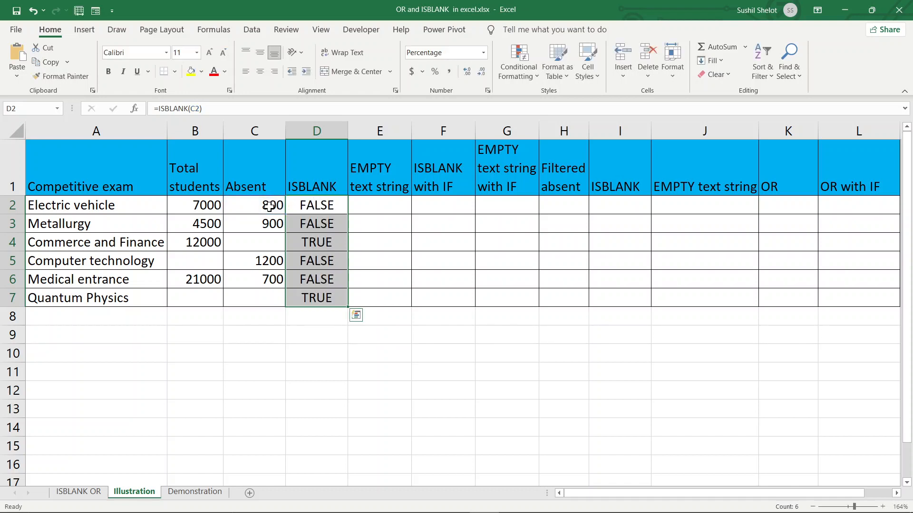
Check the ISBLANK results for Electric vehicle, Commerce and Finance and Quantum Physics against their Absent cells
left_click(327, 205)
left_click(276, 206)
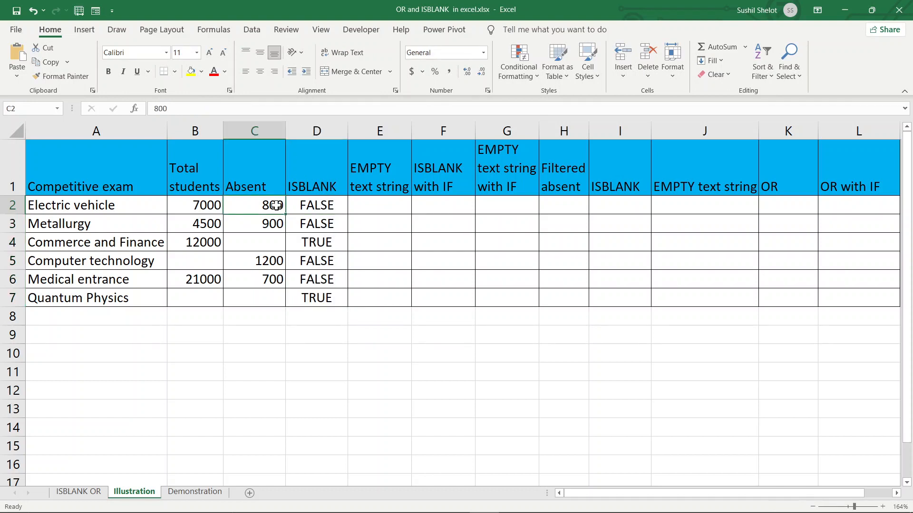
left_click(315, 242)
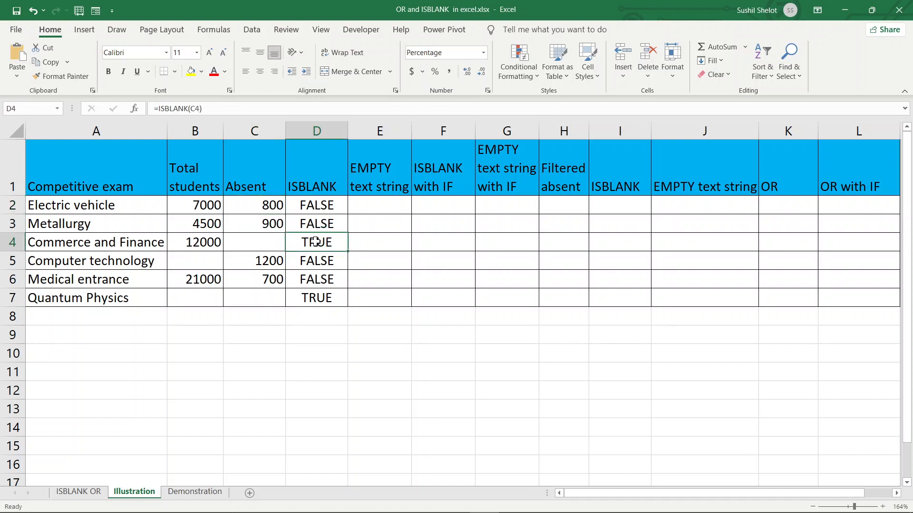
left_click(268, 243)
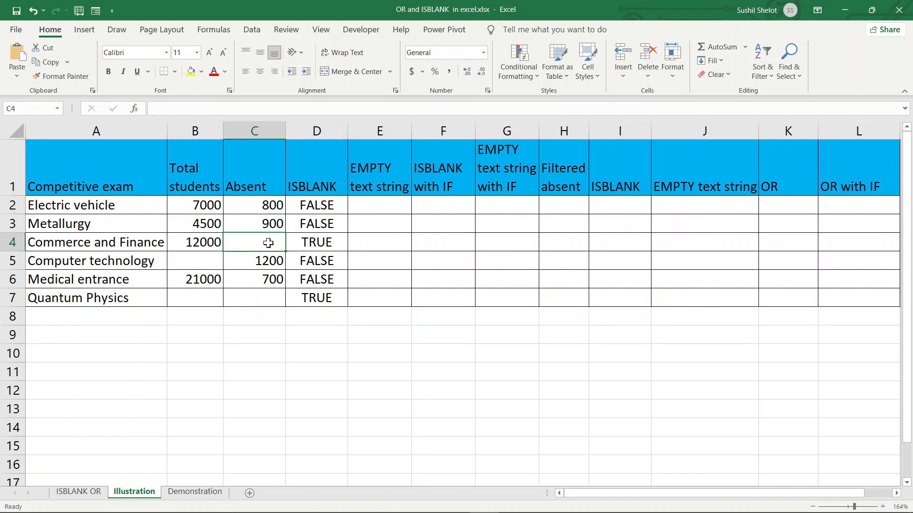
left_click(314, 298)
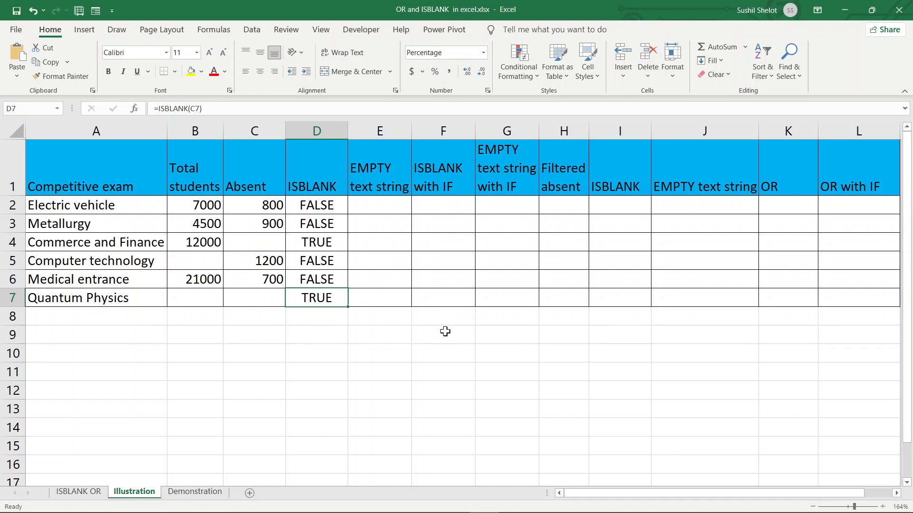
Fill E2:E7 in the EMPTY text string column with the formula =C2=""
left_click(377, 209)
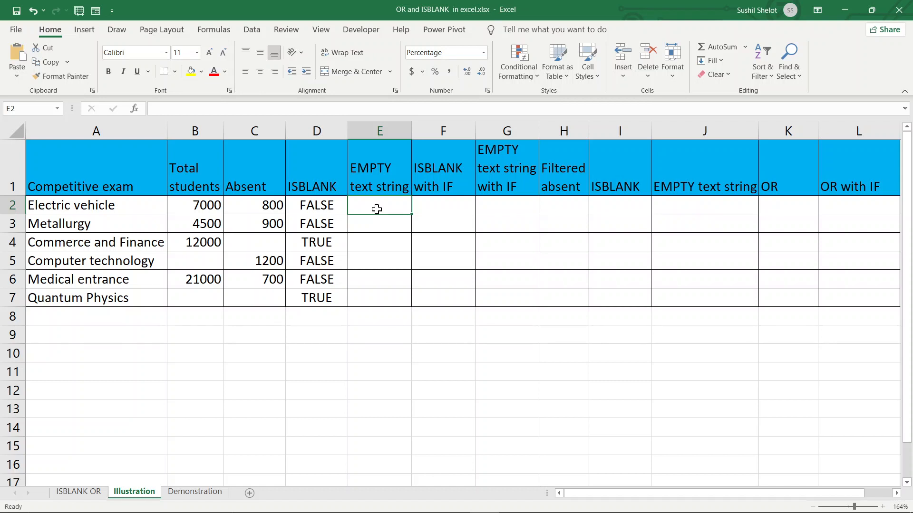
left_click_drag(376, 209, 384, 301)
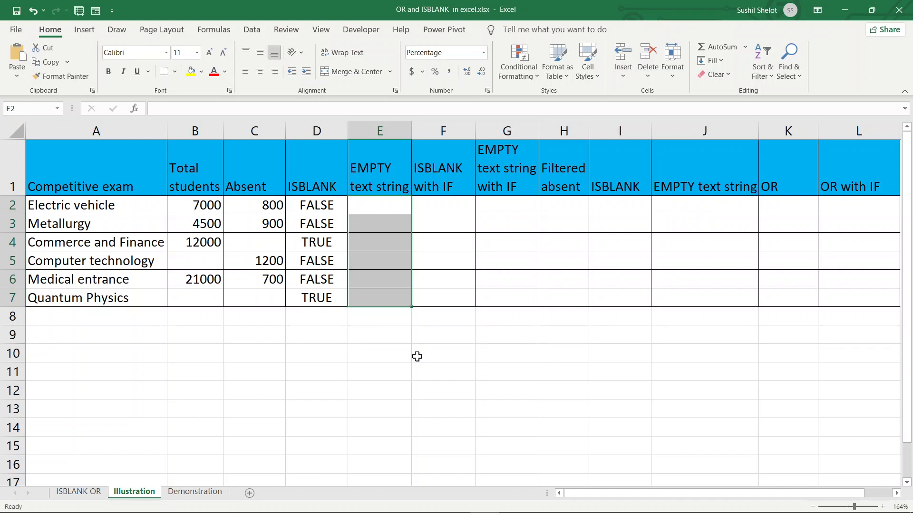
left_click(305, 110)
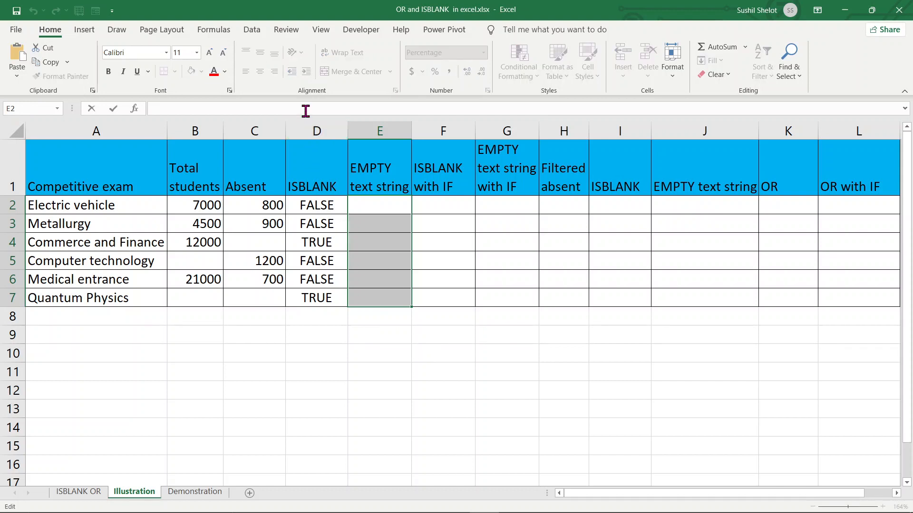
type("=")
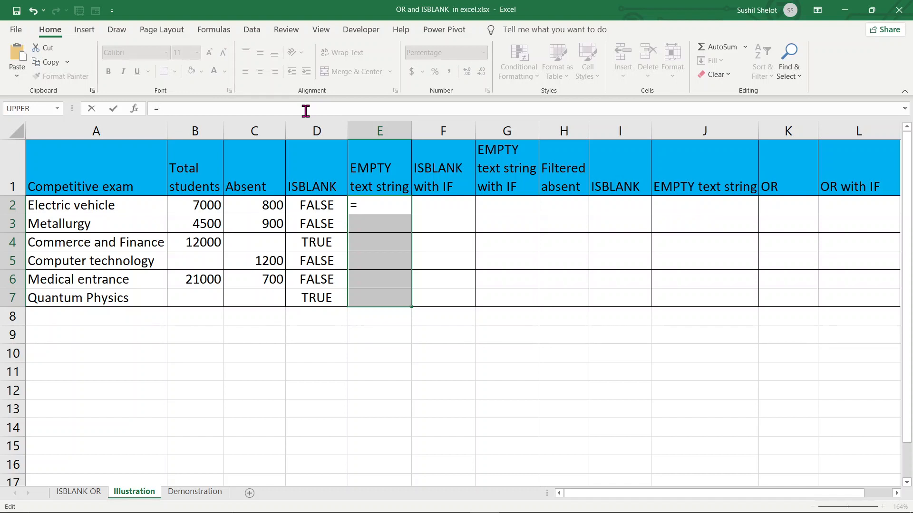
type("C2")
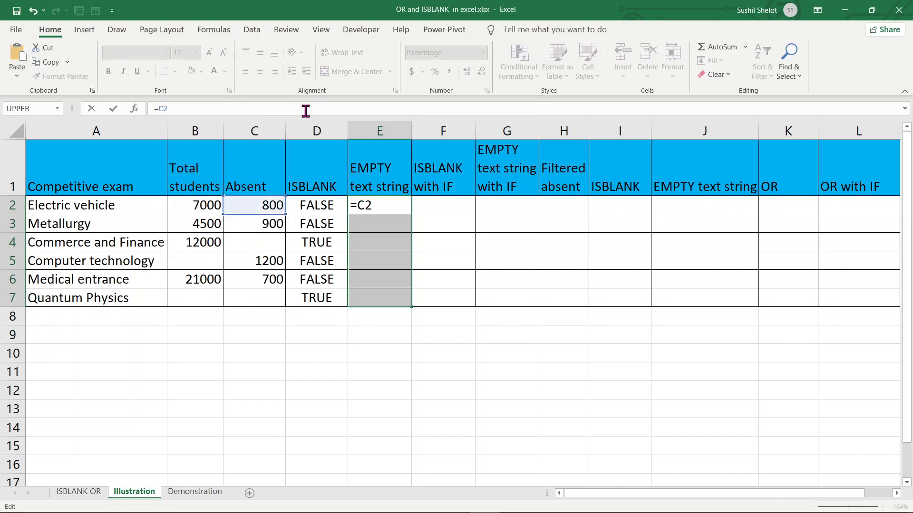
type("=\"\"")
key("ctrl+Return")
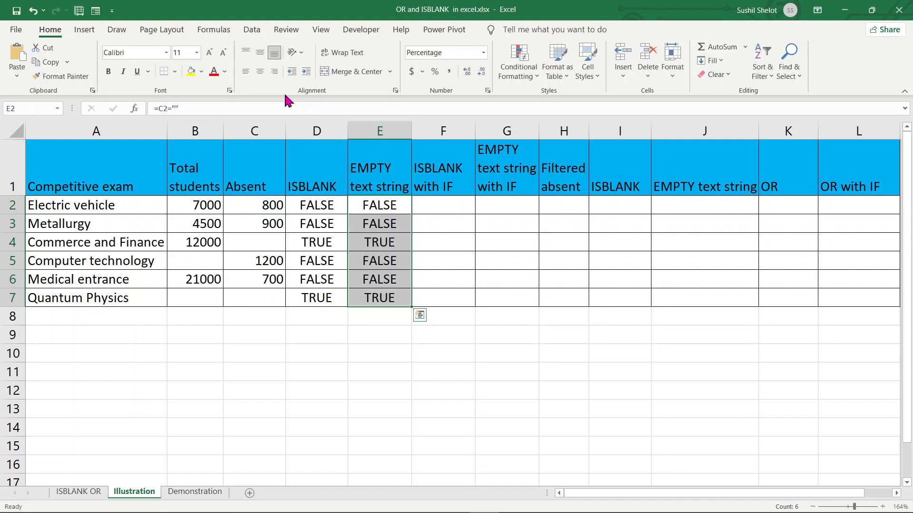
Compare the results in D2:D7 and E2:E7 with each other and with the Absent cells C2, C4 and C7
left_click(397, 208)
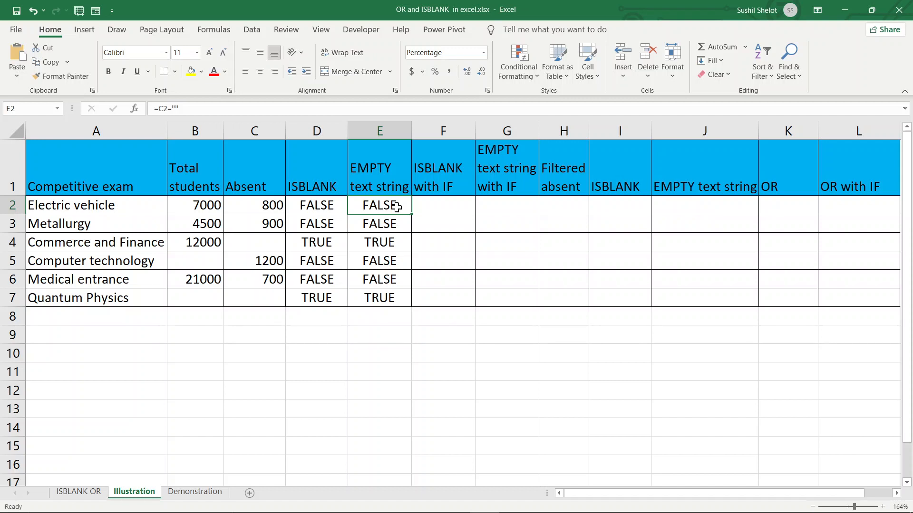
left_click(257, 208)
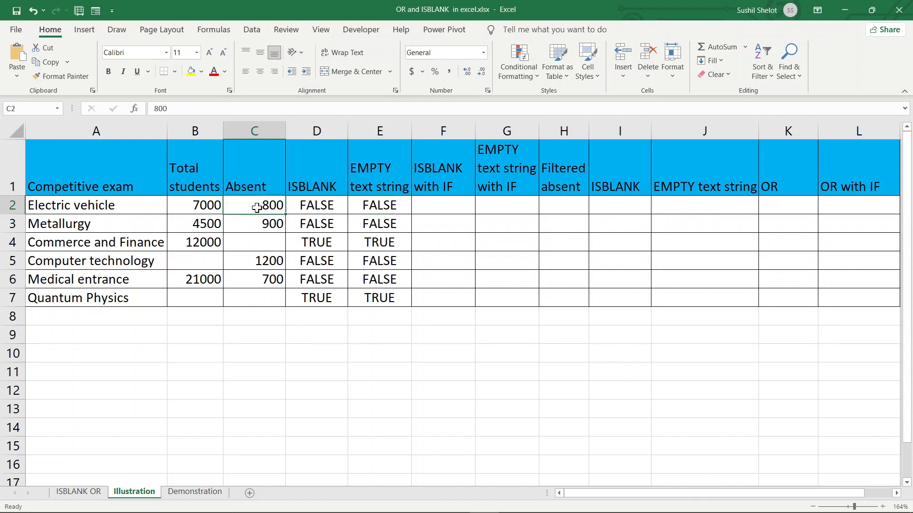
left_click(388, 243)
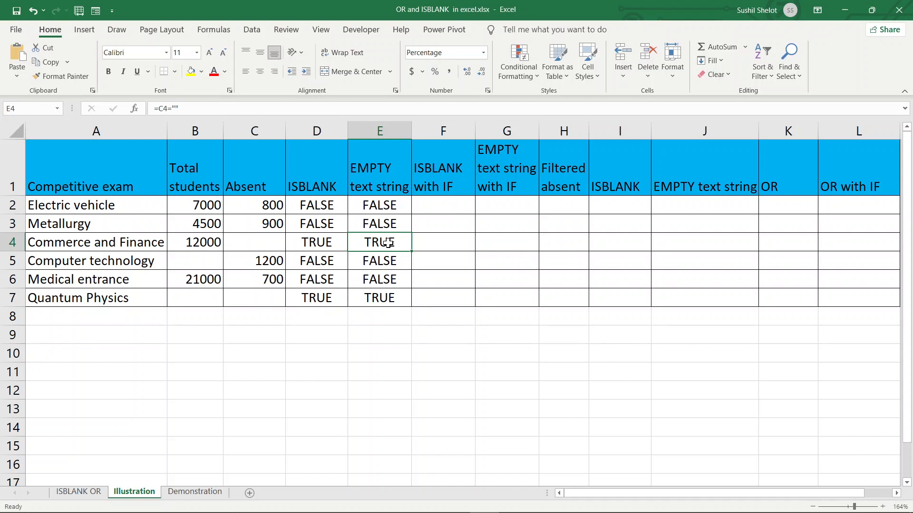
left_click(268, 242)
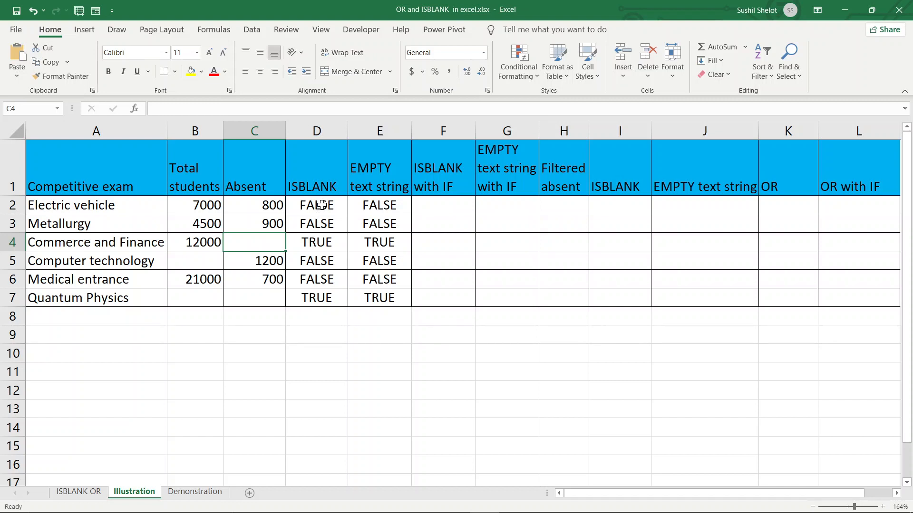
left_click_drag(317, 205, 316, 294)
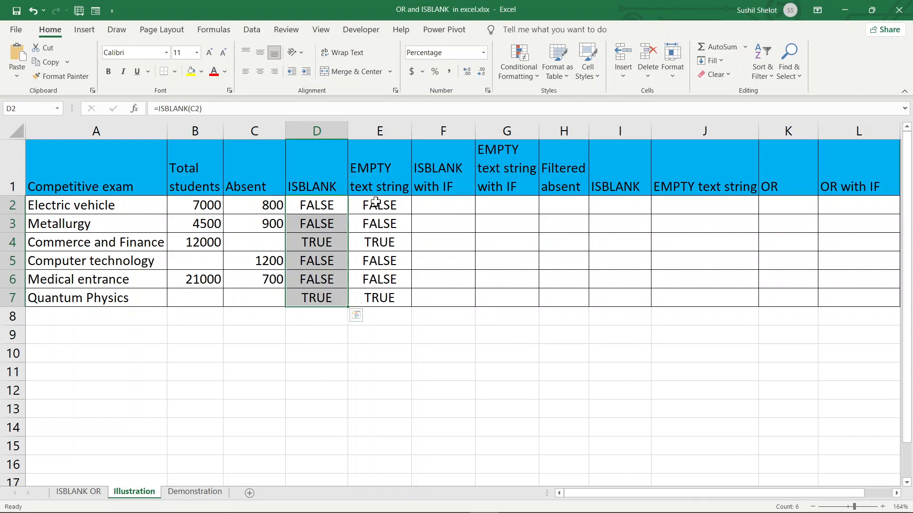
left_click_drag(375, 202, 373, 297)
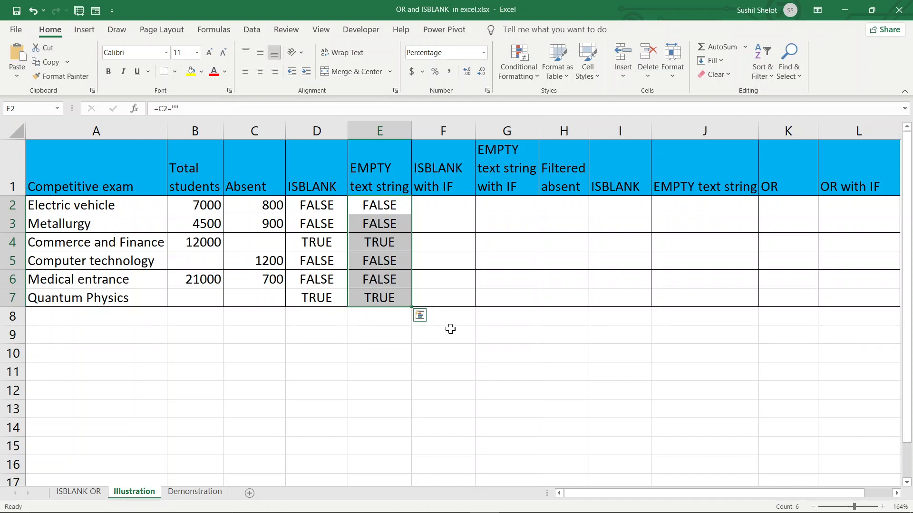
left_click(278, 243)
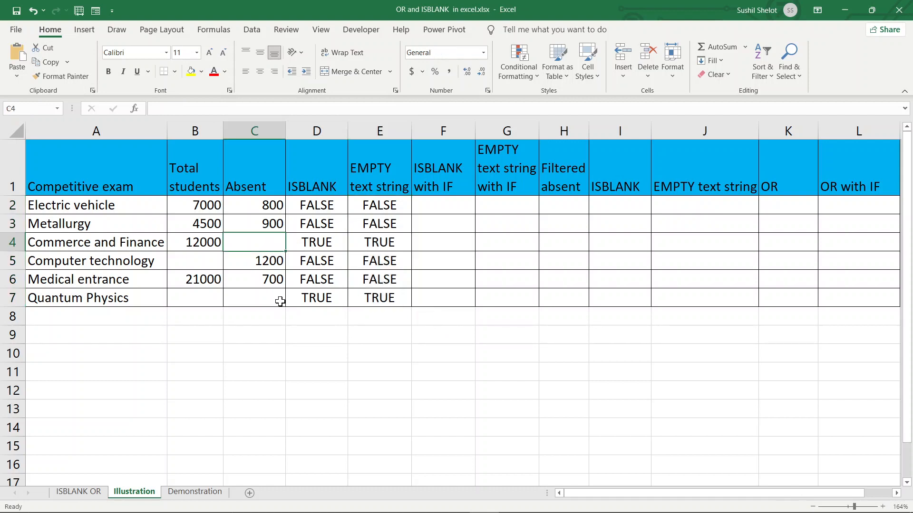
left_click(275, 301)
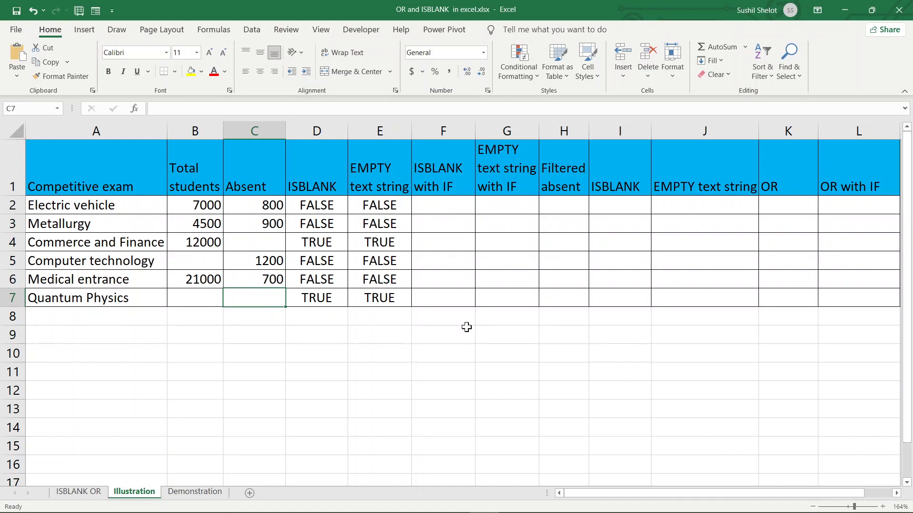
Begin an IF formula for F2:F7 in the ISBLANK with IF column, using ISBLANK(C2) as the logical test
left_click(456, 210)
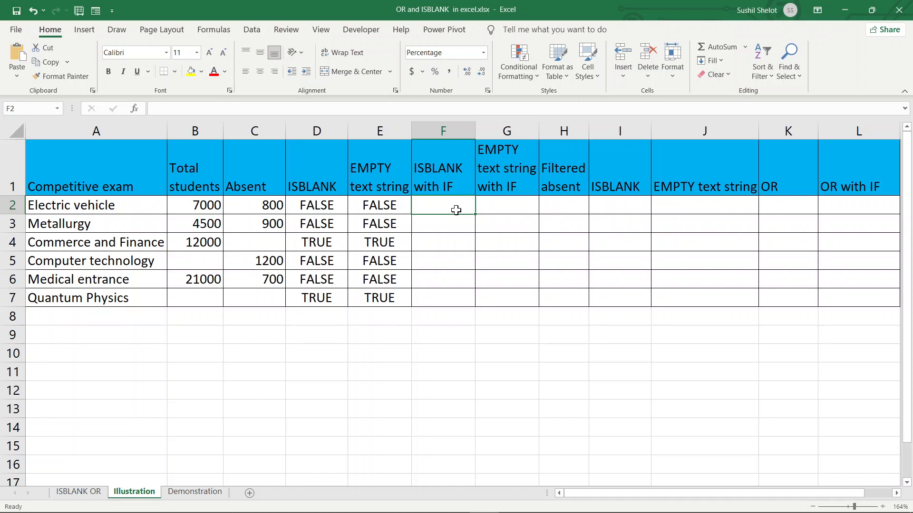
left_click_drag(458, 208, 464, 297)
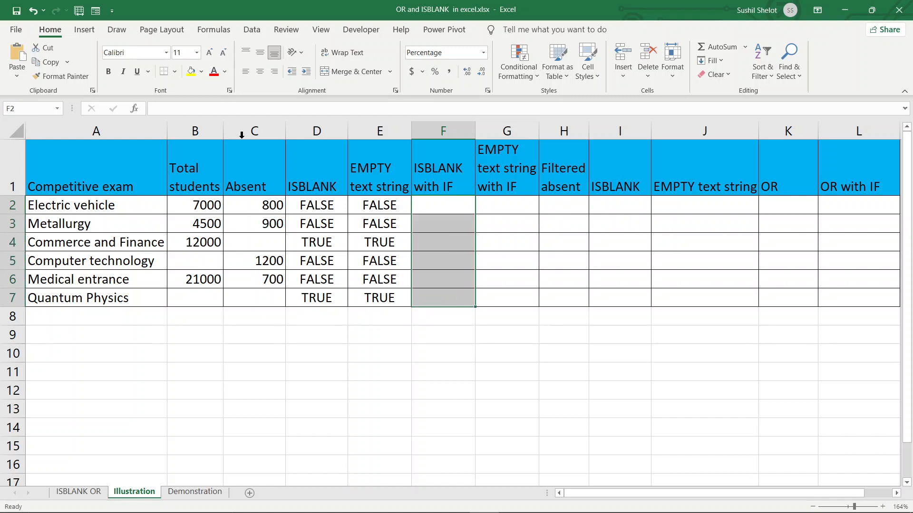
left_click(222, 110)
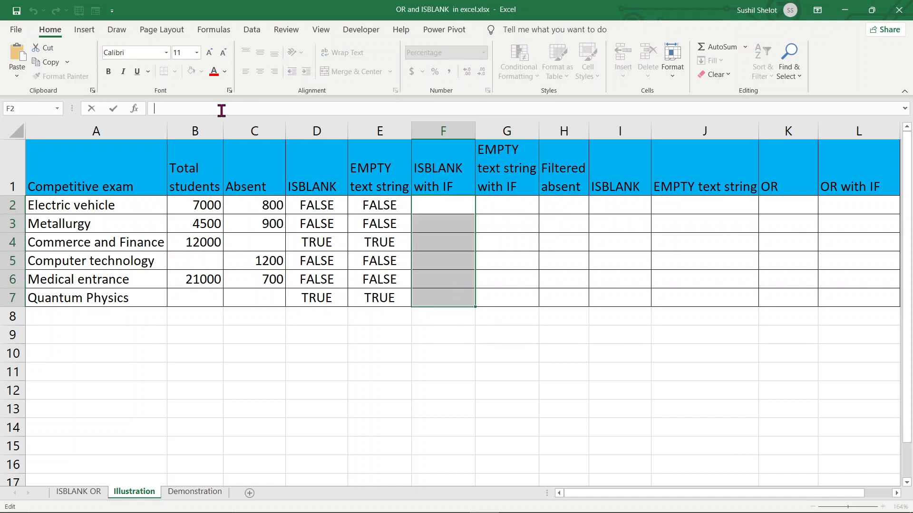
type("=if")
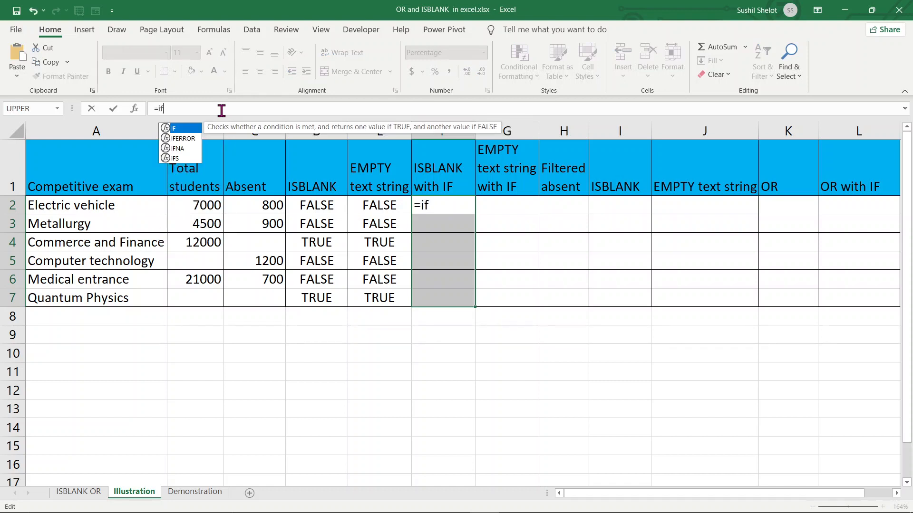
key("Tab")
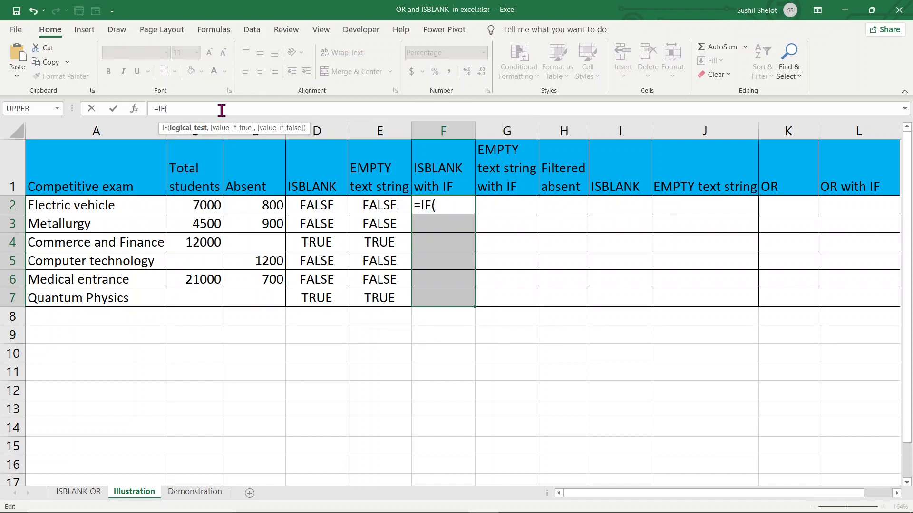
type("i")
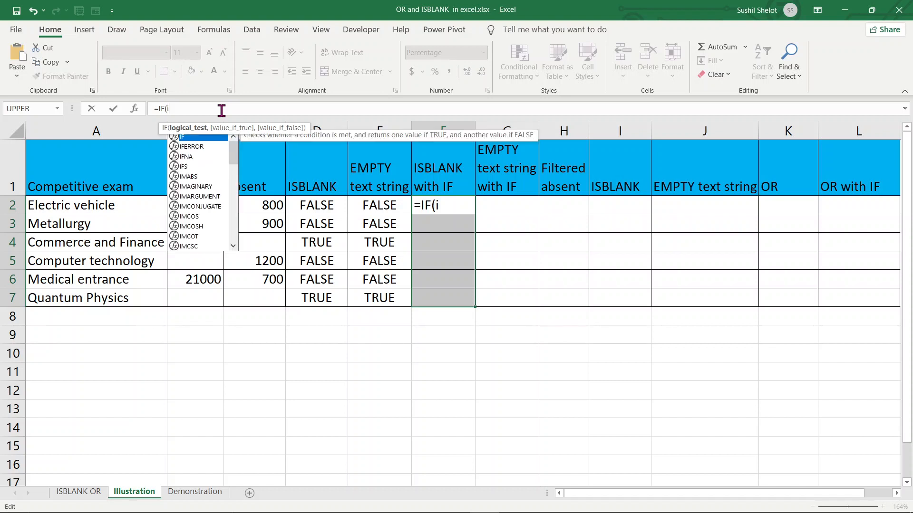
type("sblank")
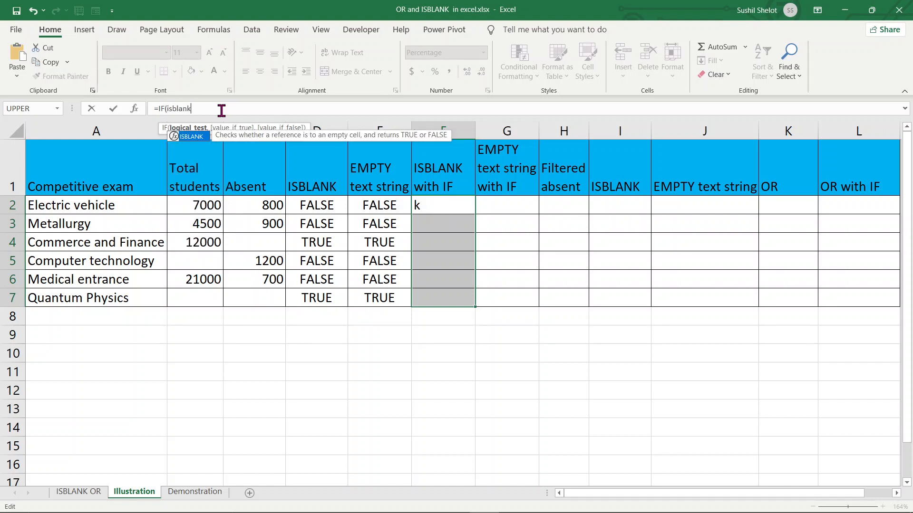
key("Tab")
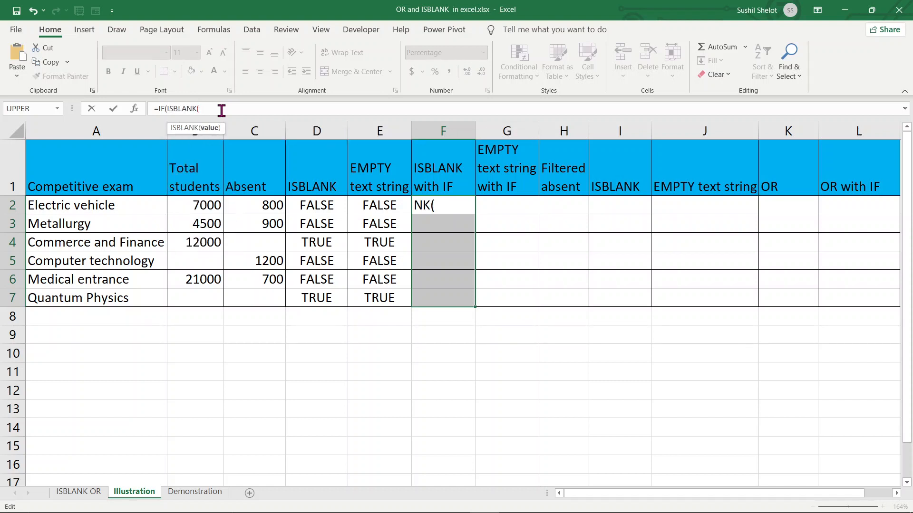
type("c2")
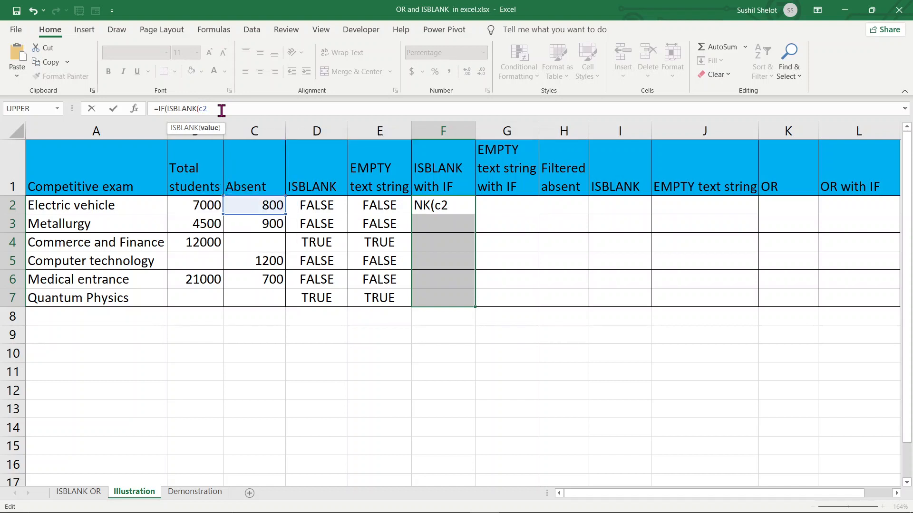
type(")")
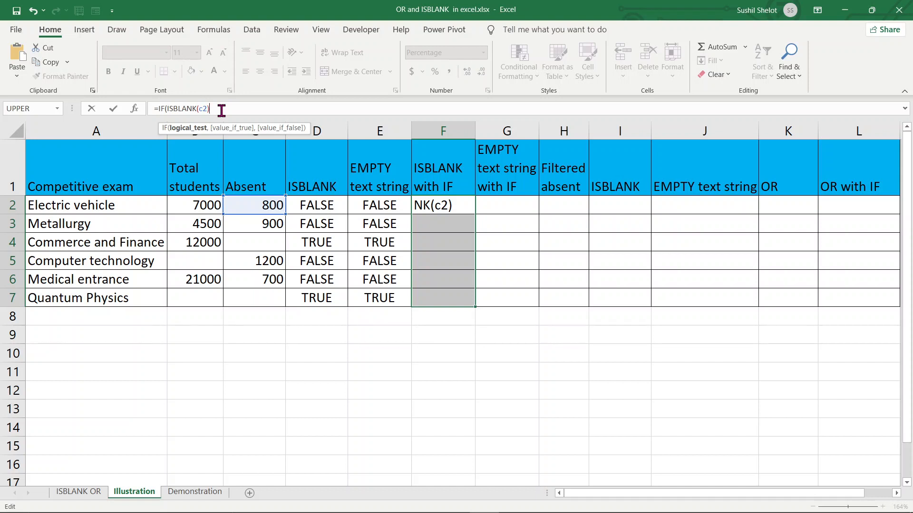
Complete the formula as =IF(ISBLANK(C2),"",C2/B2) and fill it into all of F2:F7
type(",\"\".")
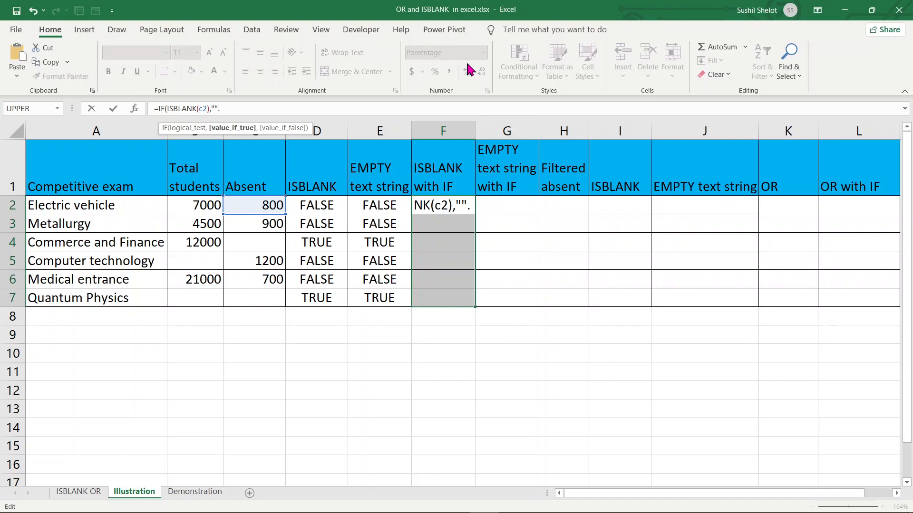
type("C2/B2)")
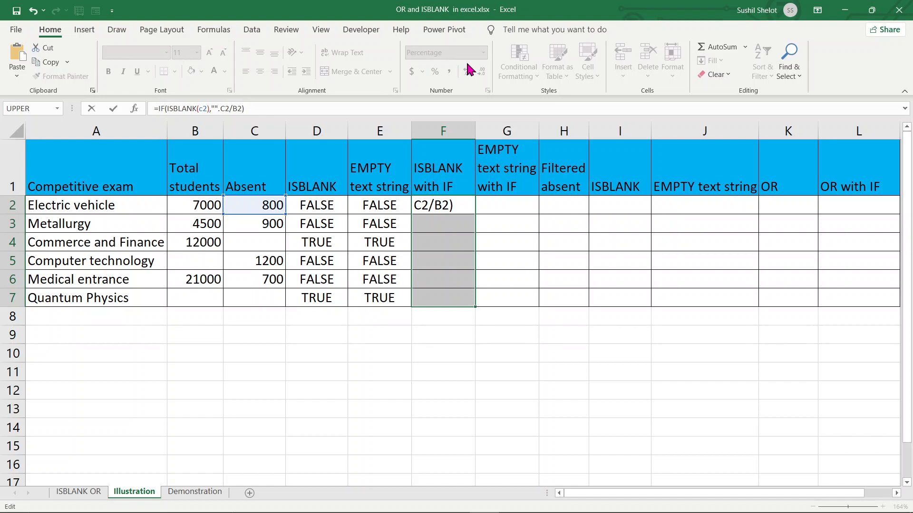
key("Return")
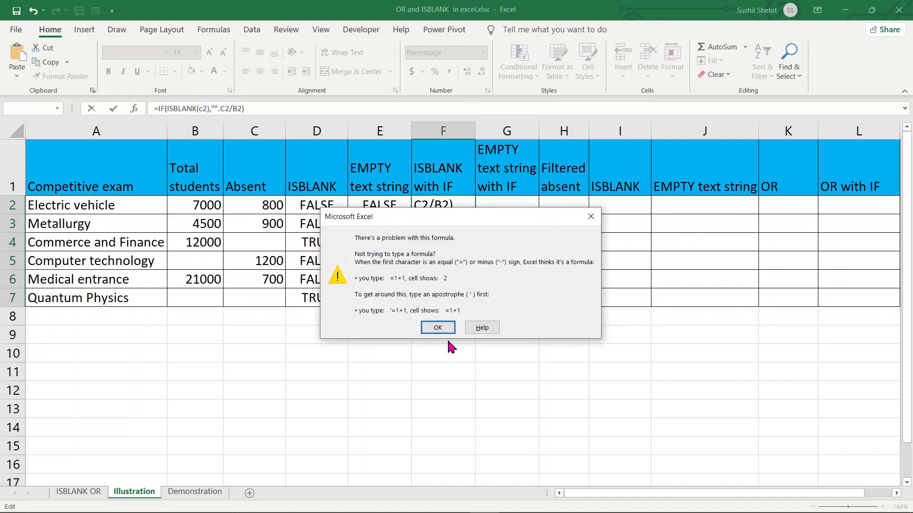
left_click(444, 325)
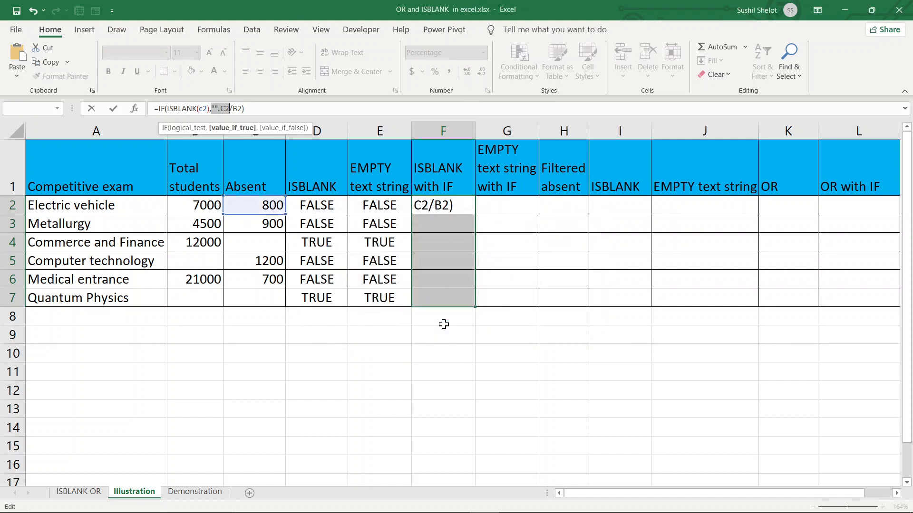
left_click(217, 109)
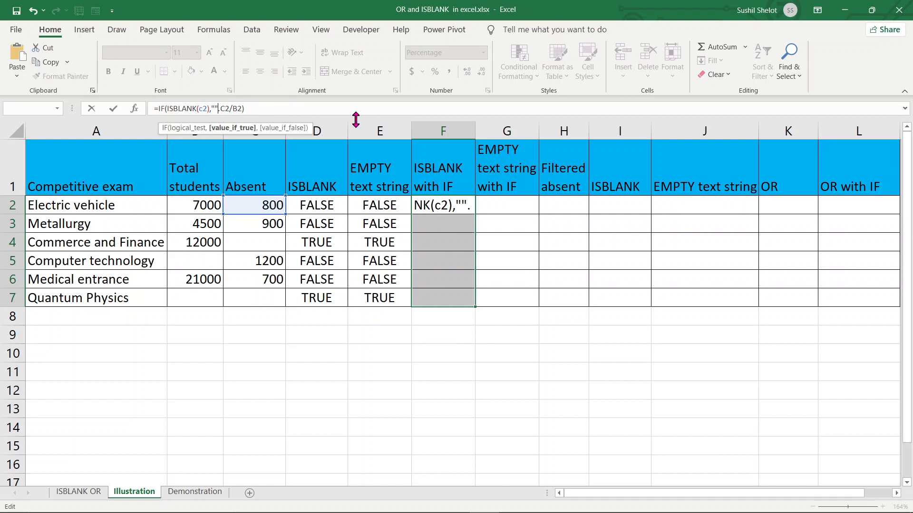
key("Delete")
type(",")
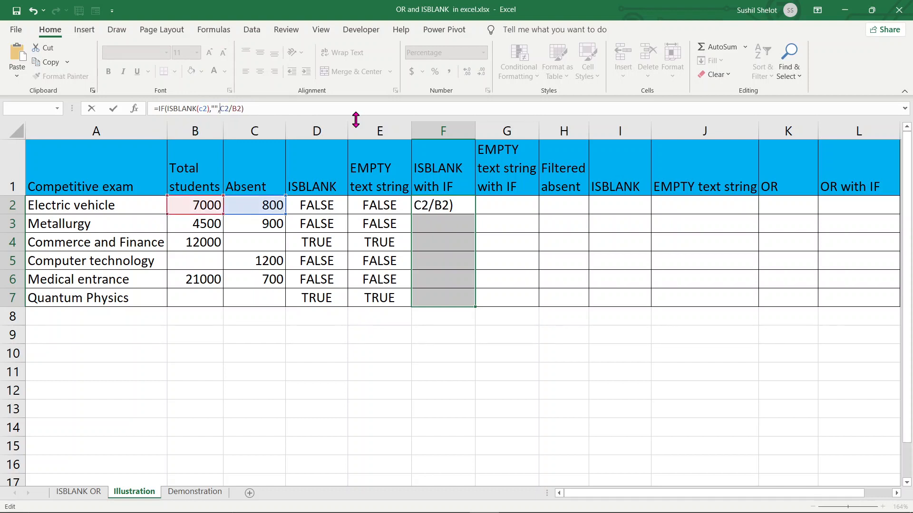
key("ctrl+Return")
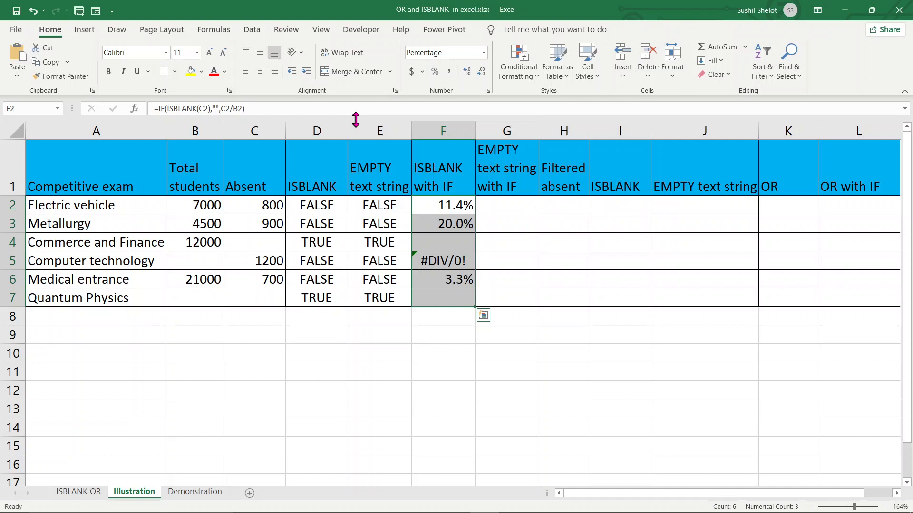
Review the ISBLANK with IF results and formulas in F2:F7, examining the B5 divisor in the Computer technology formula
left_click(449, 208)
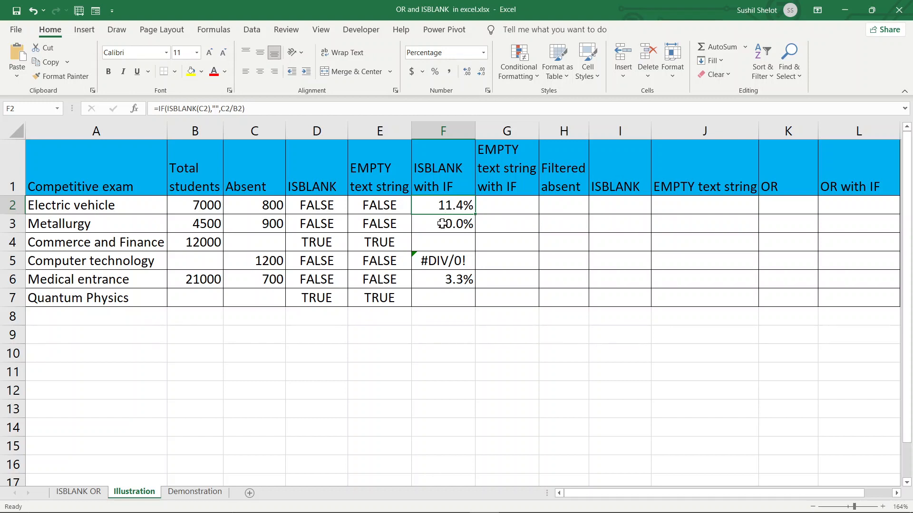
left_click(442, 224)
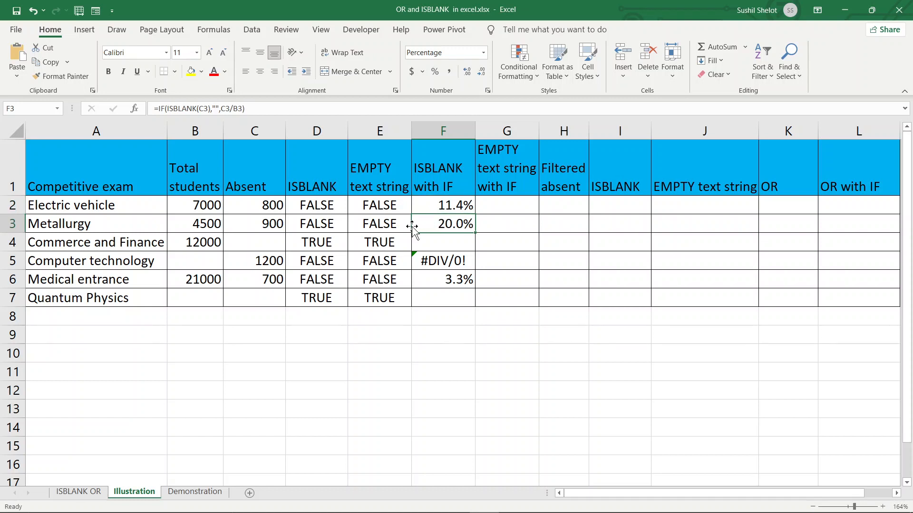
left_click(436, 242)
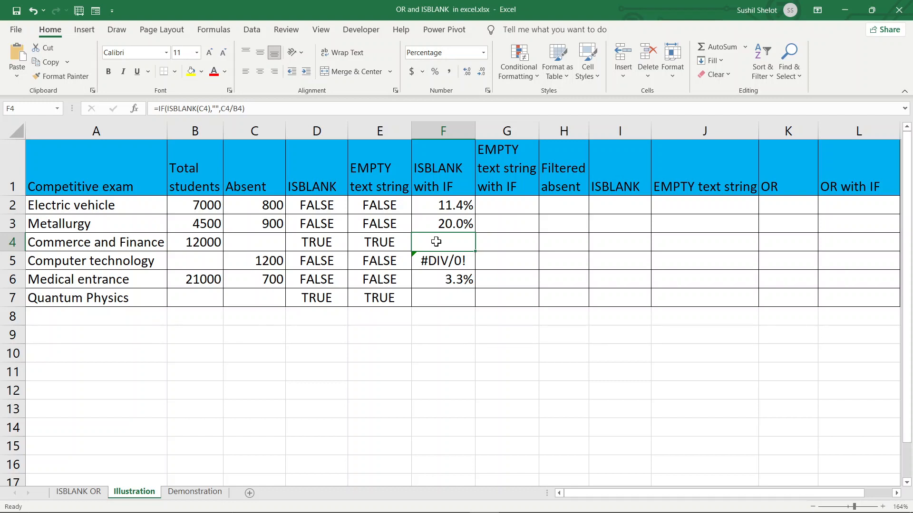
key("Down")
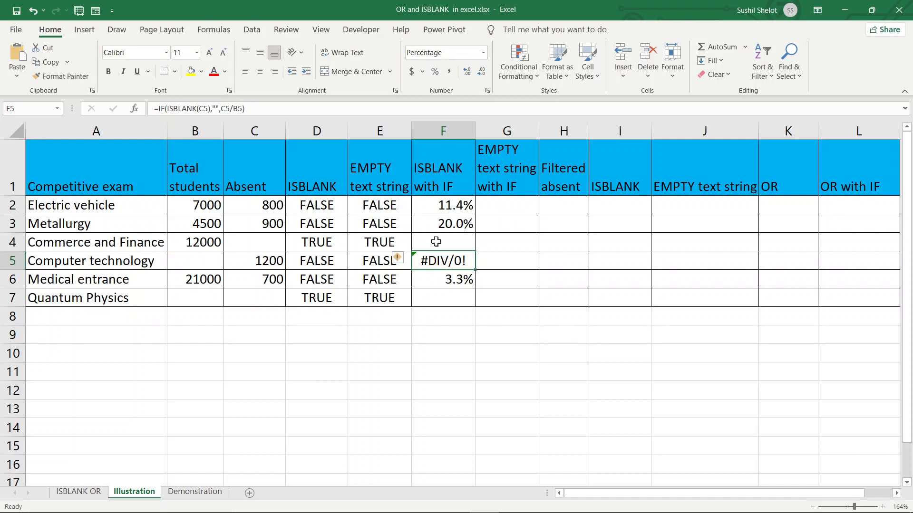
left_click(242, 109)
double_click(238, 109)
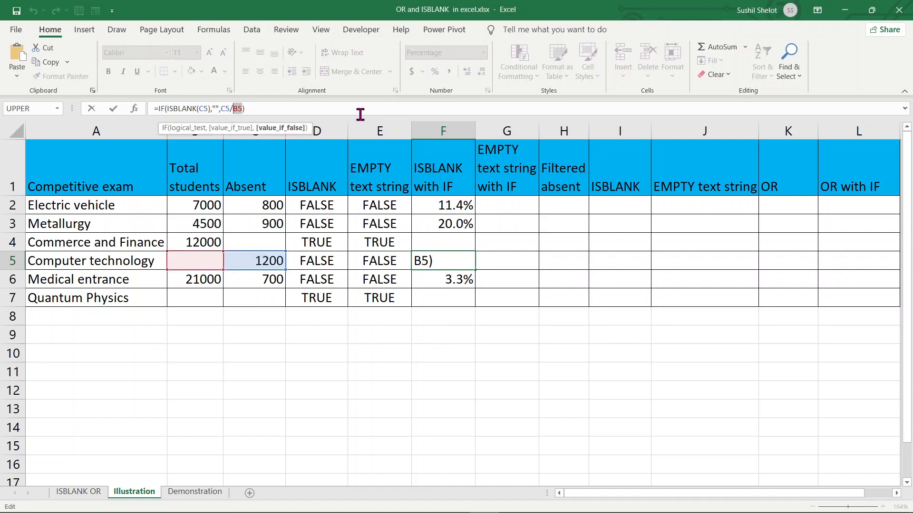
key("Return")
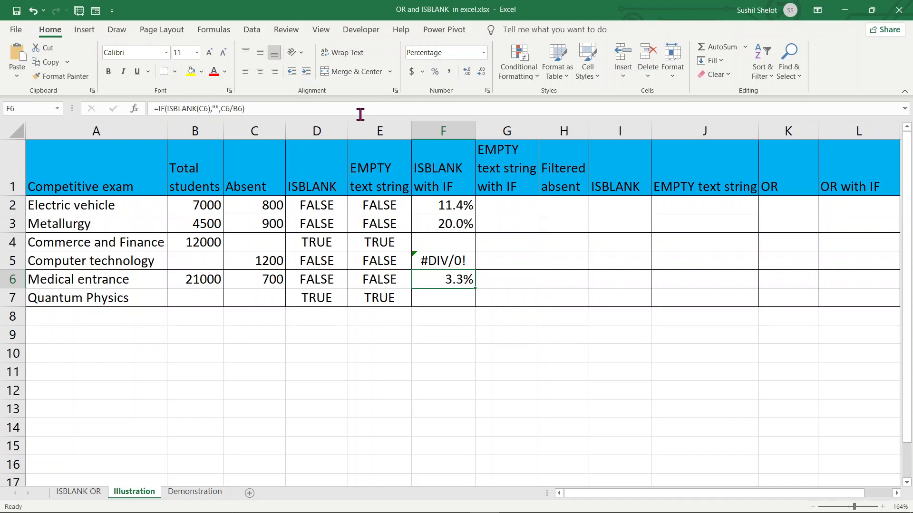
key("Down")
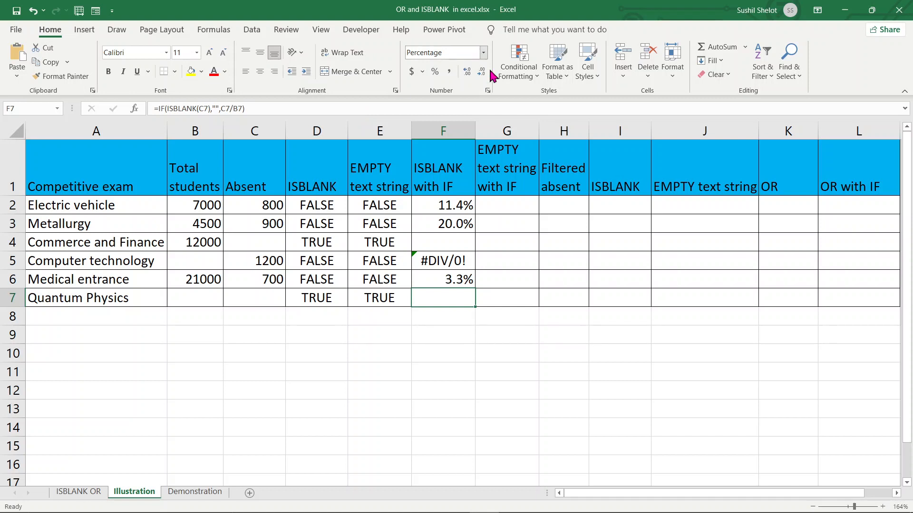
Enter =IF(C2="","",C2/B2) in G2 of the EMPTY text string with IF column
left_click(521, 211)
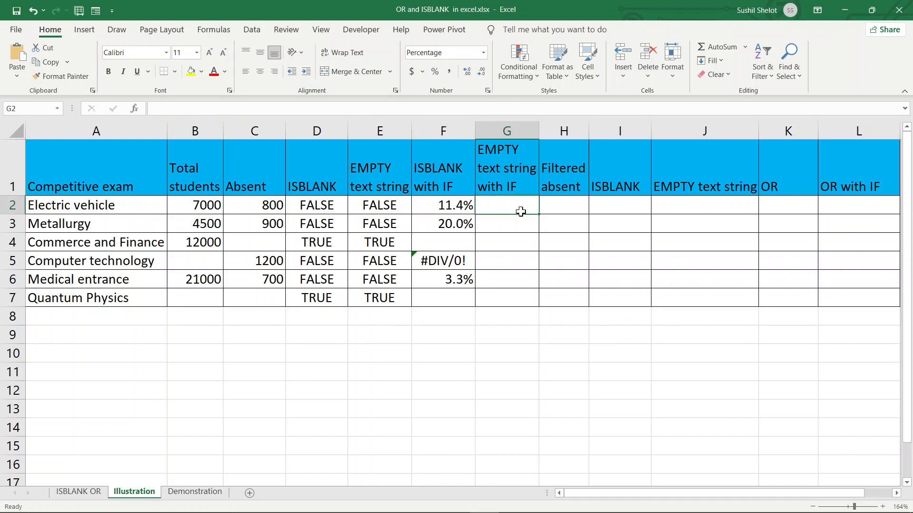
type("=")
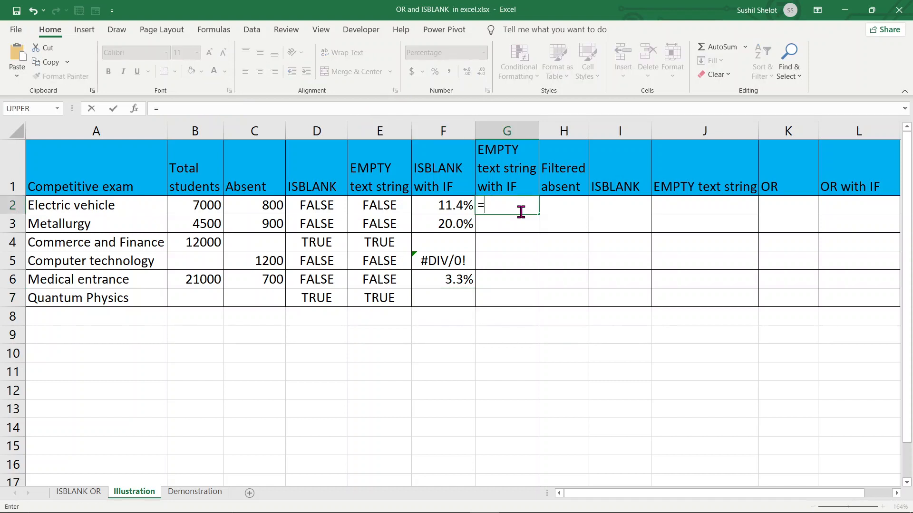
type("if")
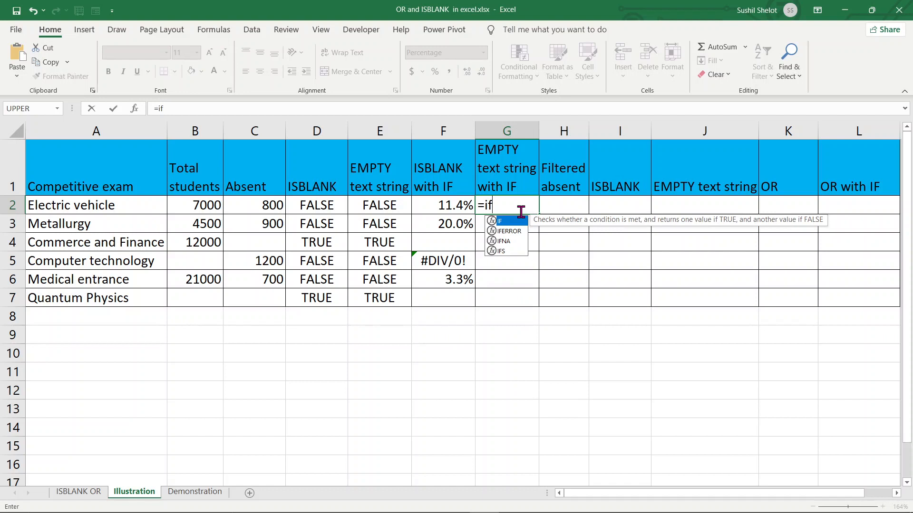
key("Tab")
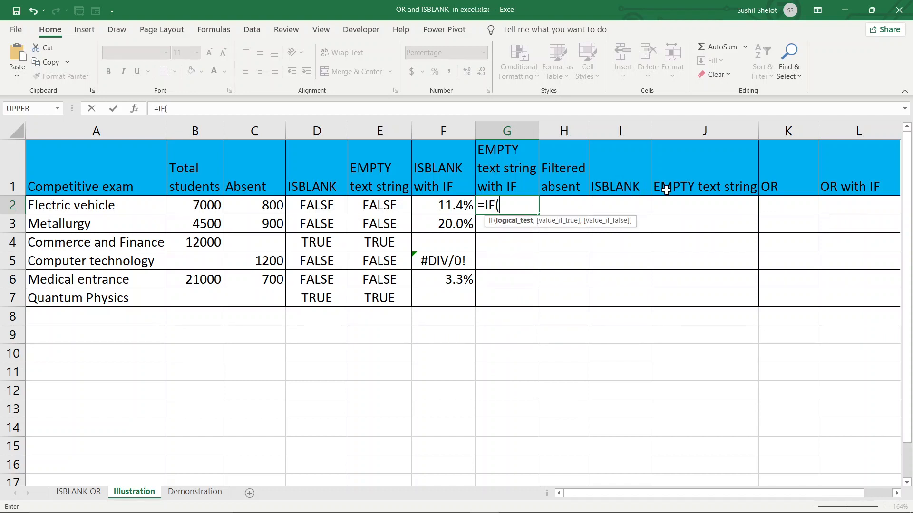
type("c2")
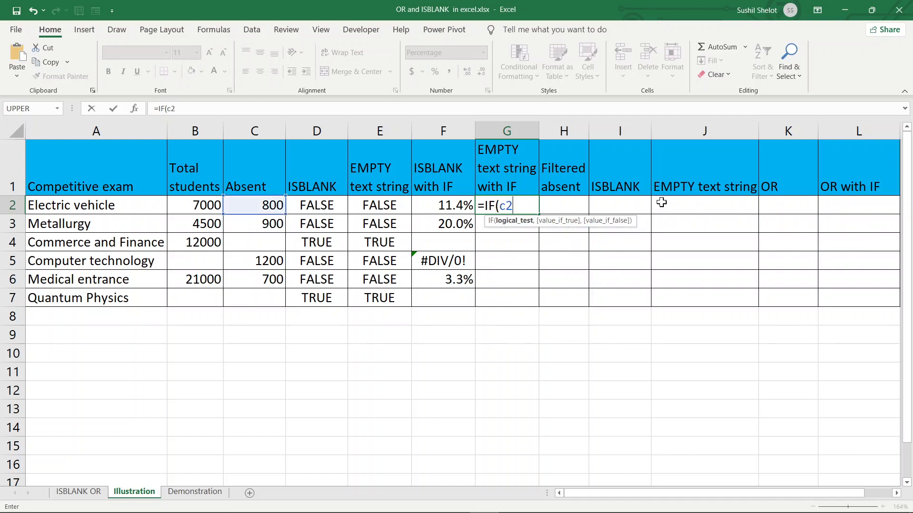
type("=")
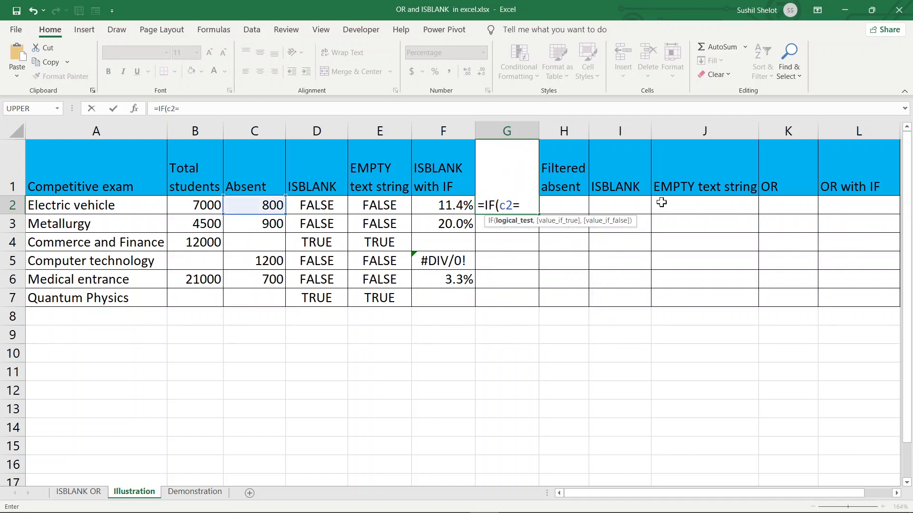
type("\"\"")
type(",\"\"")
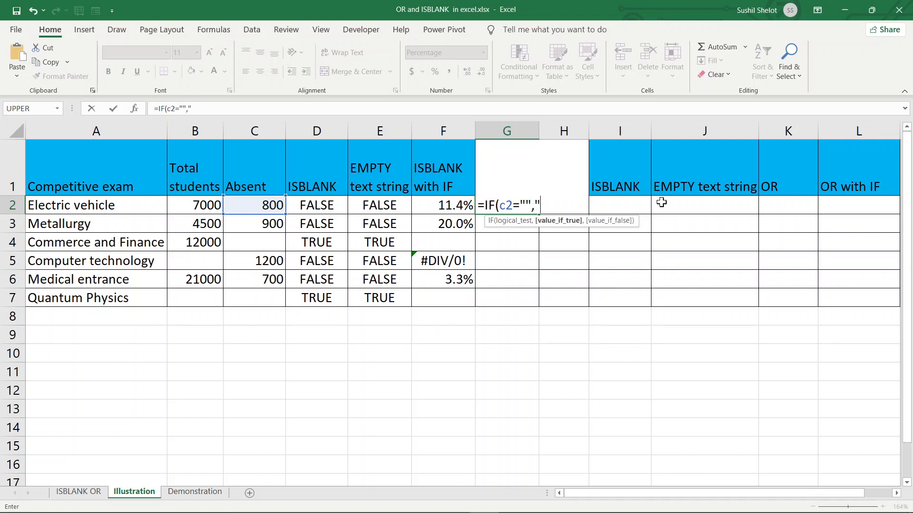
type(",")
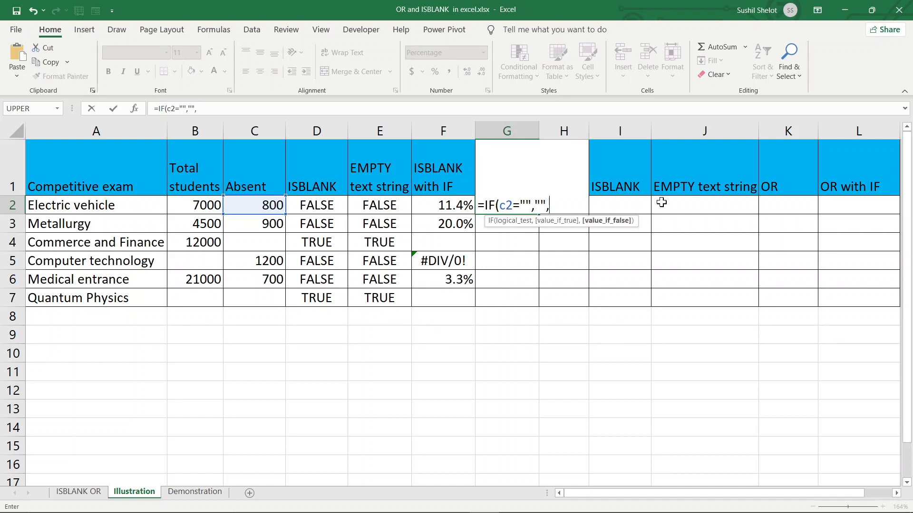
type("c2")
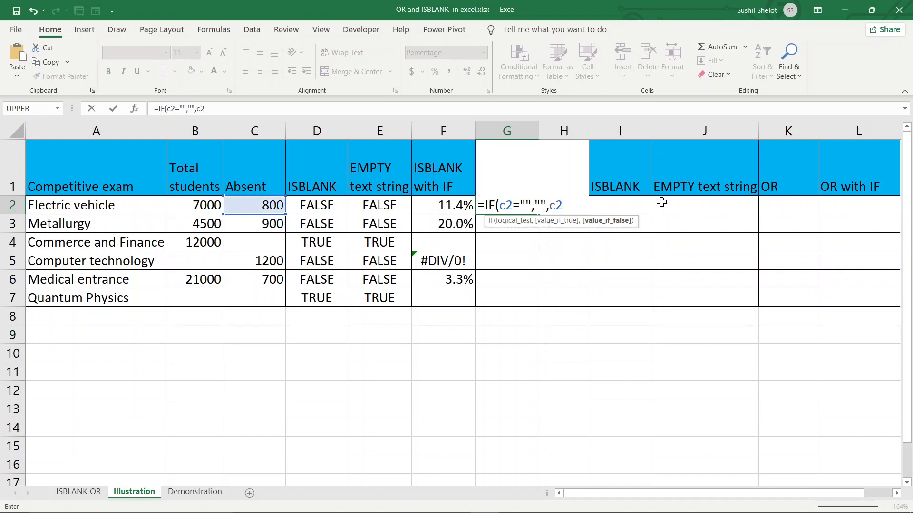
type("/b2")
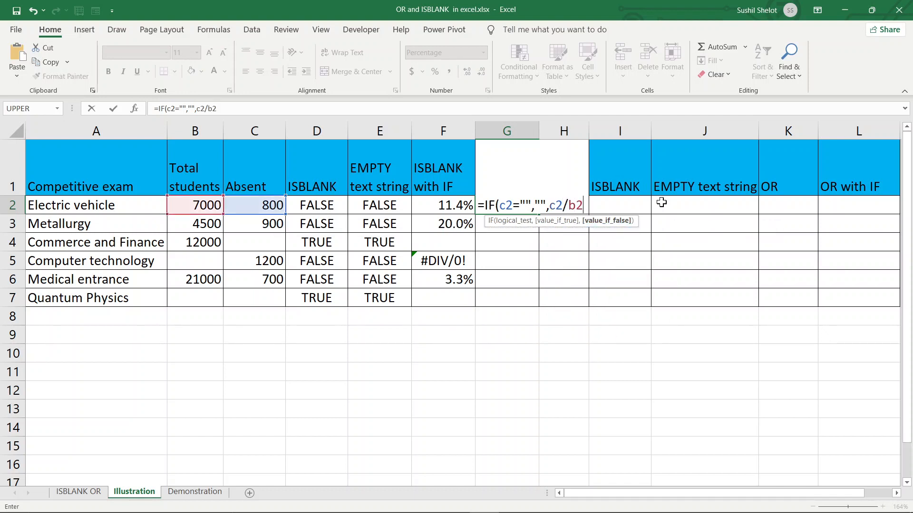
type(")")
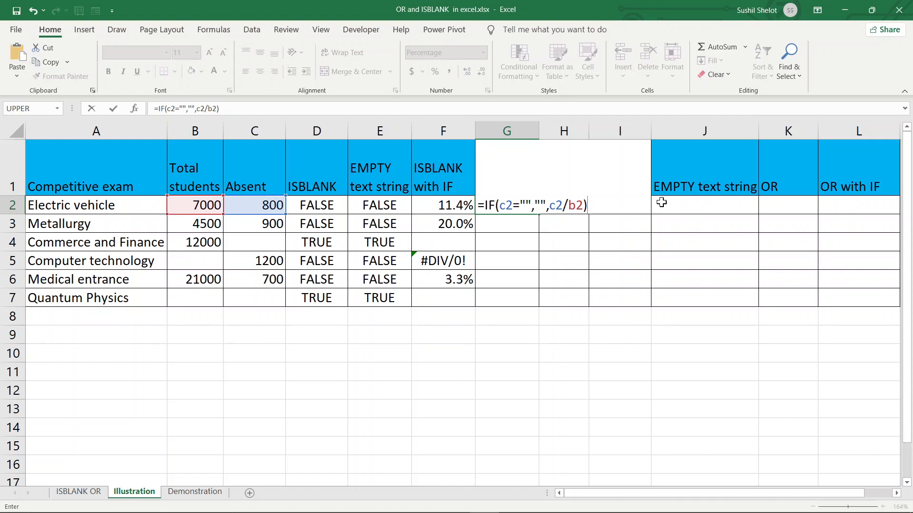
key("Return")
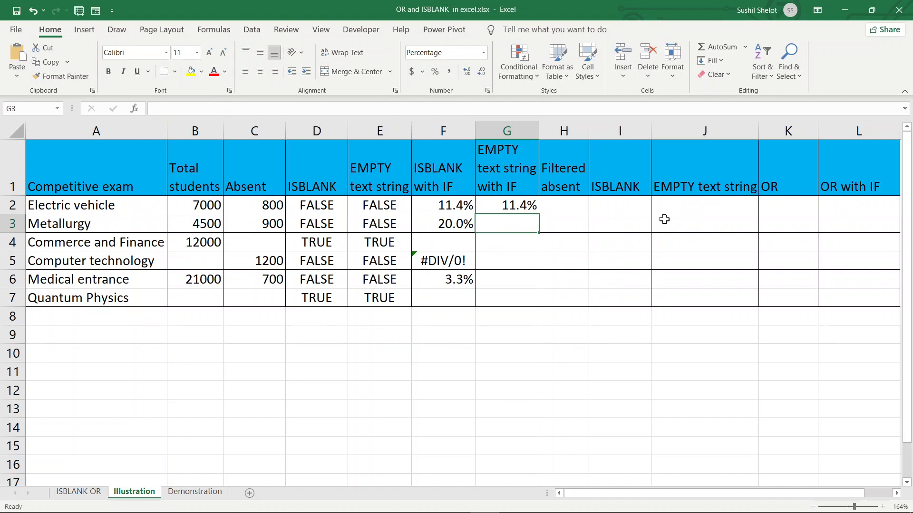
Fill the G2 formula through G7 and compare columns F and G
left_click(515, 206)
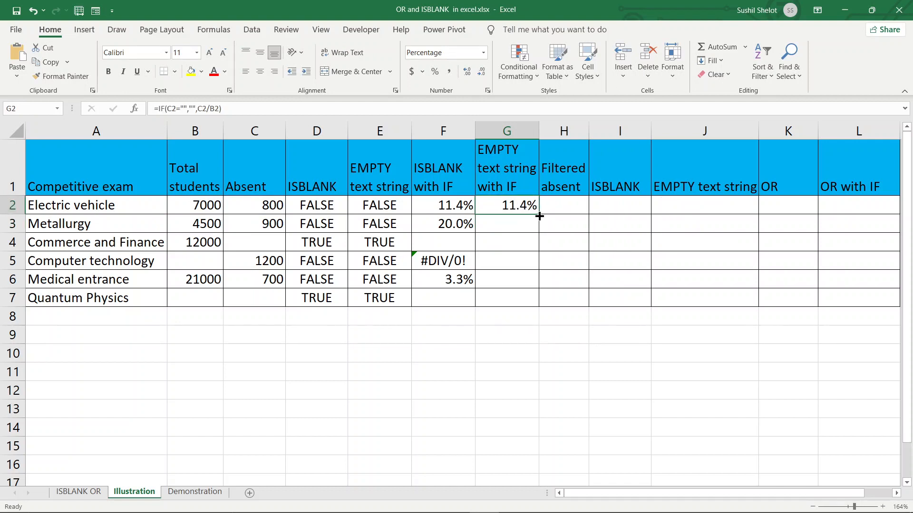
left_click_drag(539, 216, 540, 307)
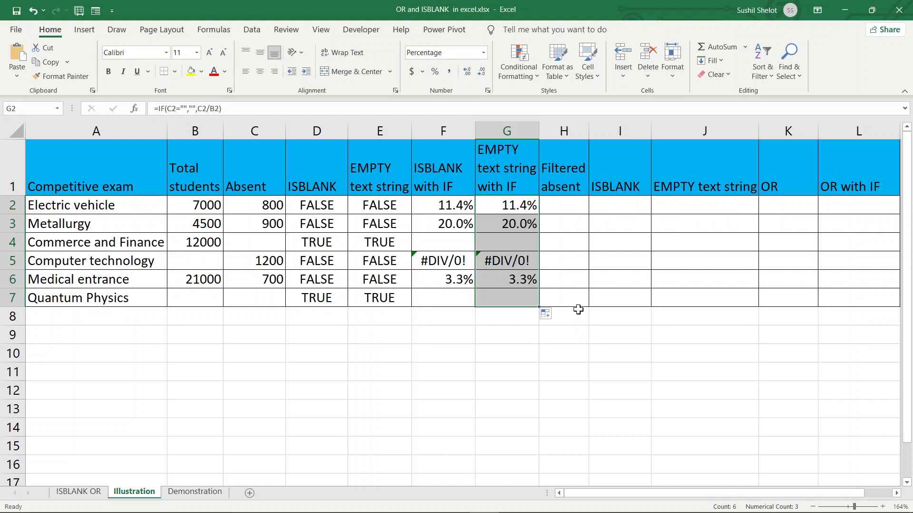
left_click_drag(455, 137, 496, 133)
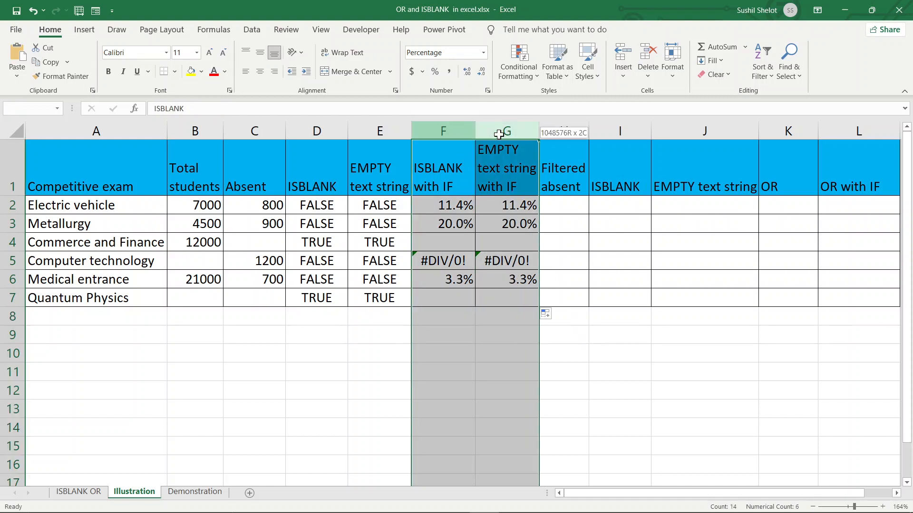
left_click(641, 356)
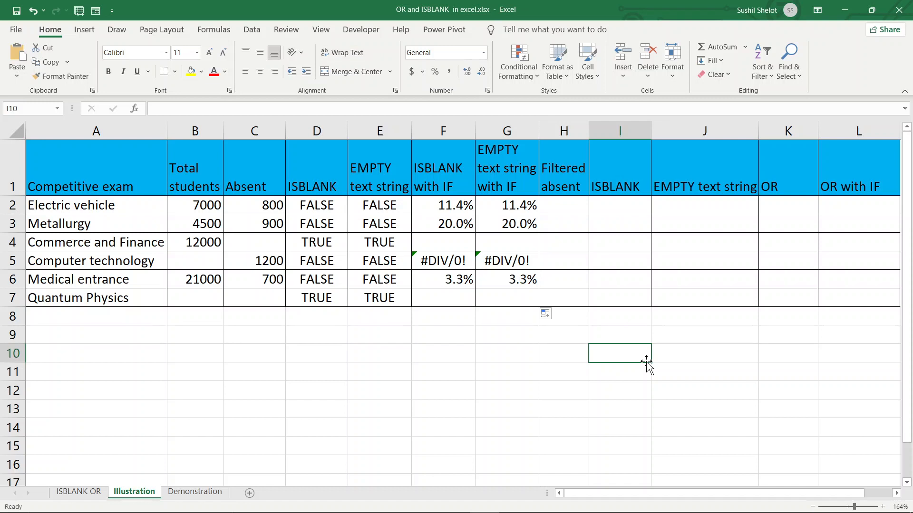
Enter =IF(C2<750,"",C2) in H2 of the Filtered absent column and fill it through H7
left_click(563, 203)
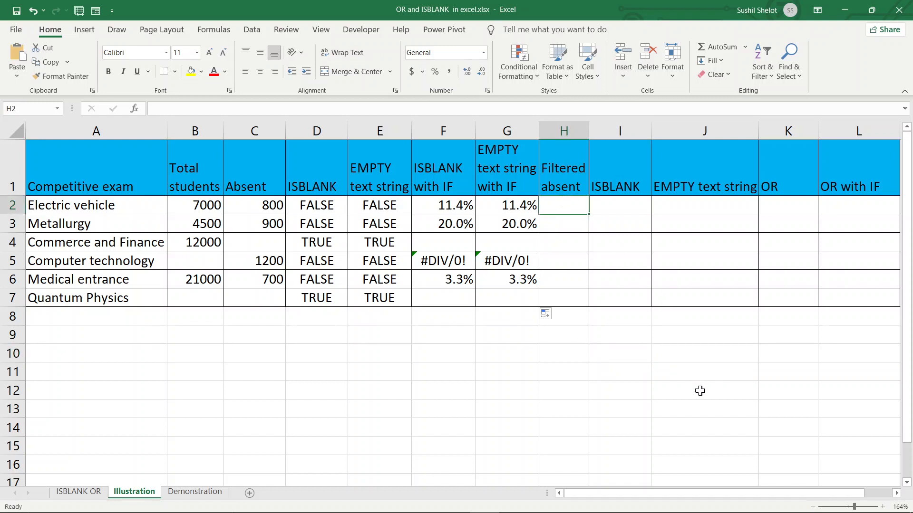
type("=if")
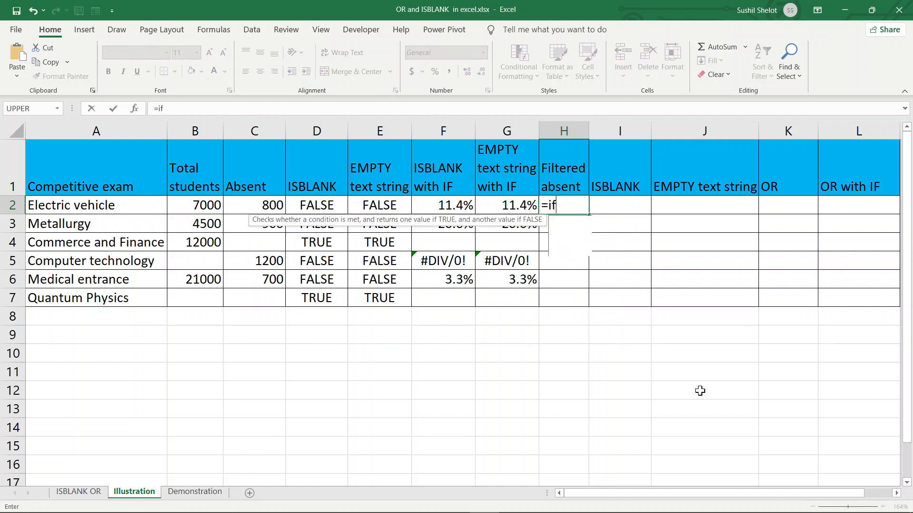
key("Tab")
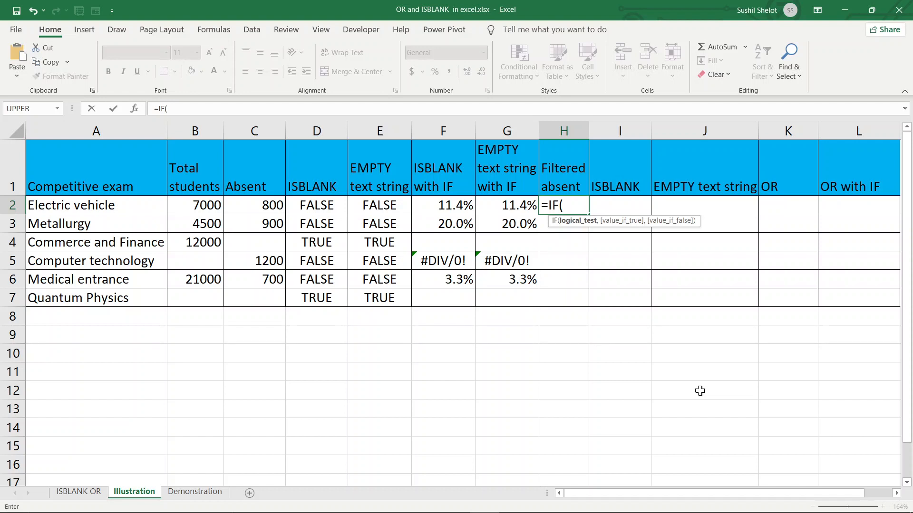
type("c2")
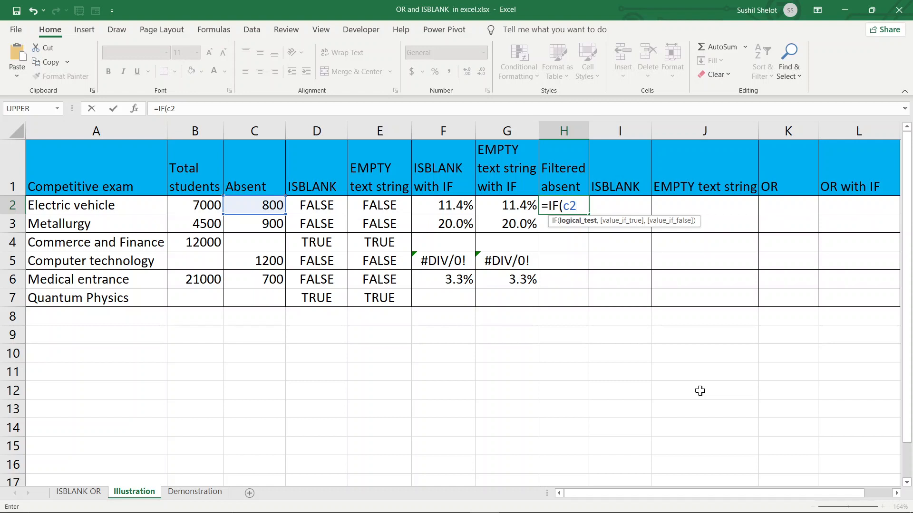
type("<")
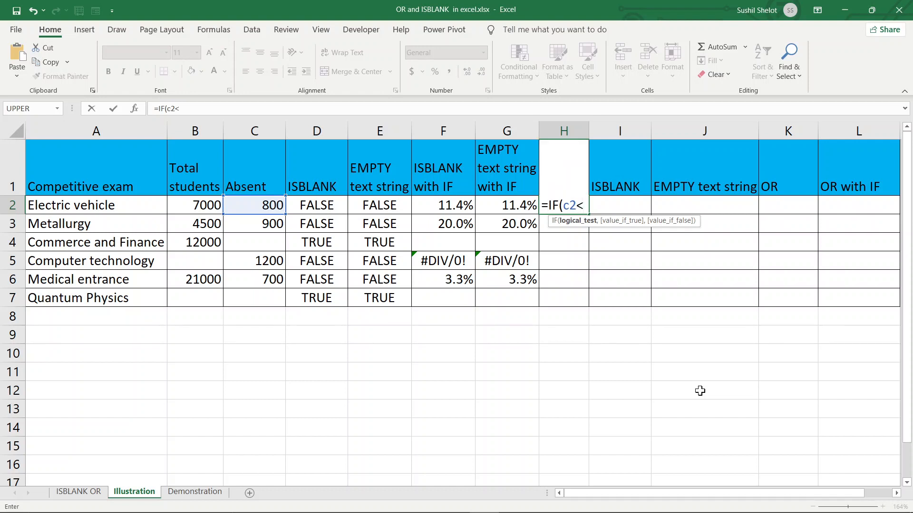
type("750")
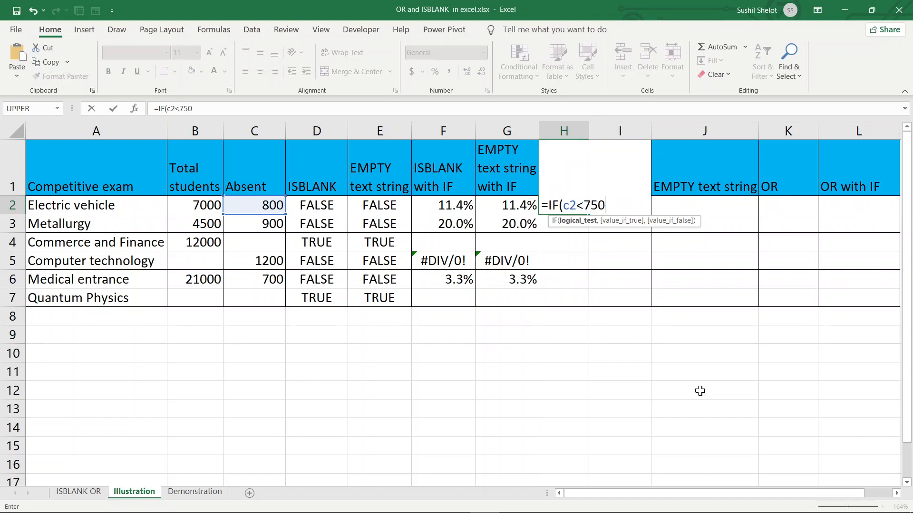
type(",")
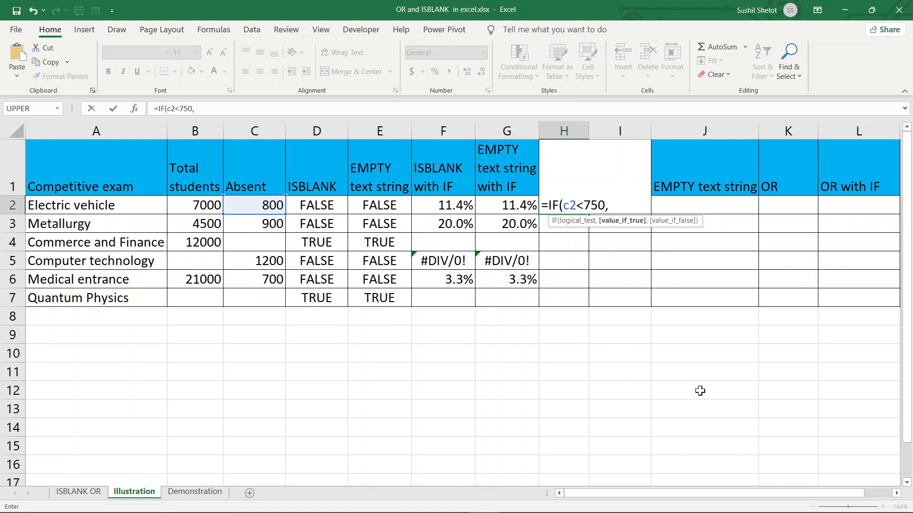
type("\"\",")
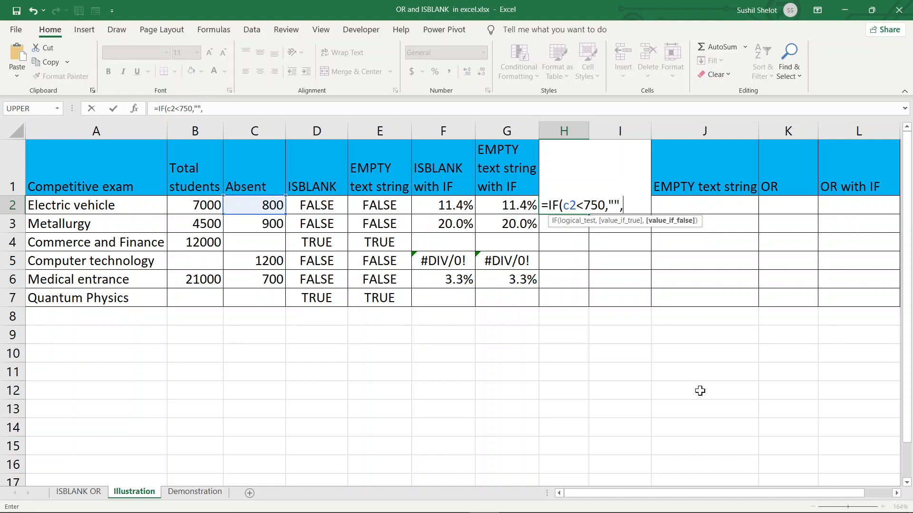
type("c2")
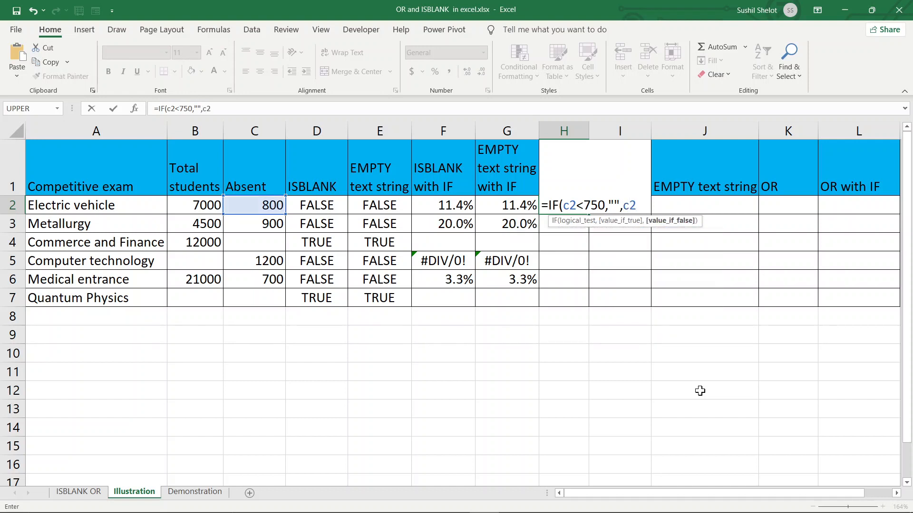
type(")")
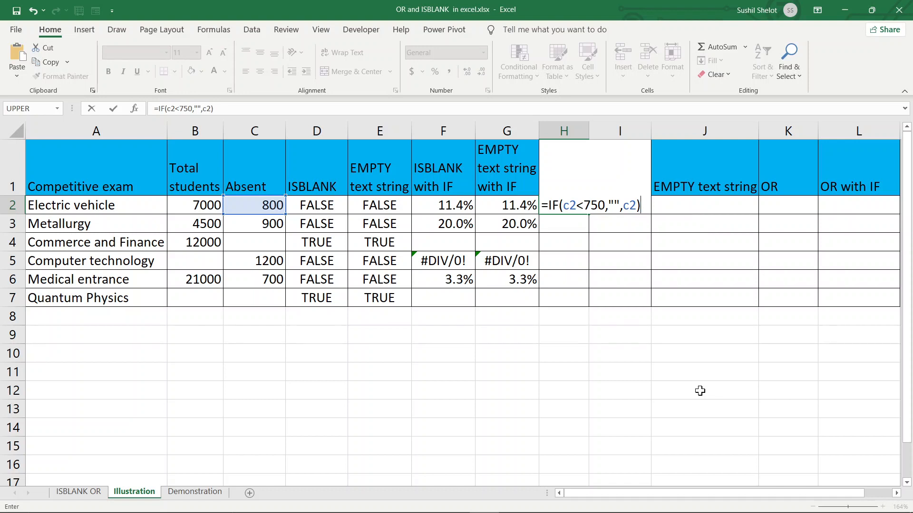
key("Return")
left_click(578, 206)
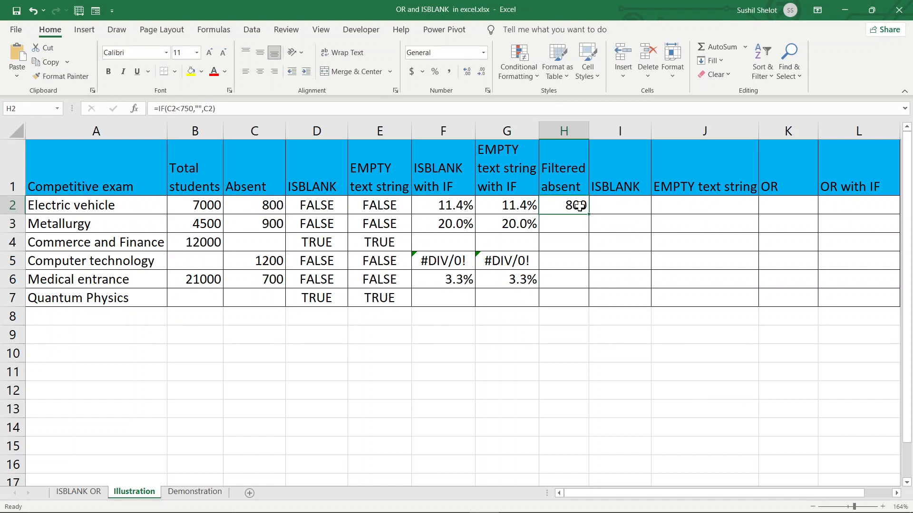
left_click_drag(589, 213, 589, 308)
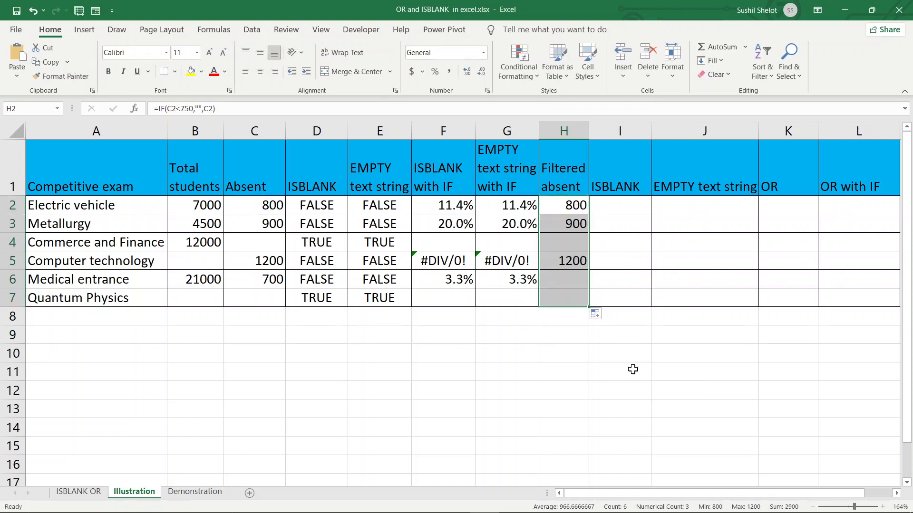
Examine the Filtered absent formula in H6 for Medical entrance against the Absent value in C6
left_click(570, 281)
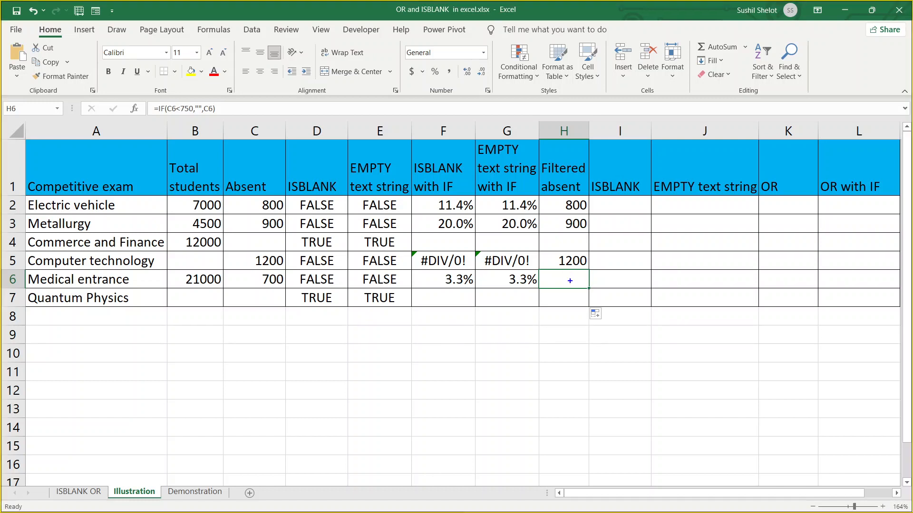
left_click_drag(536, 264, 596, 293)
key("Escape")
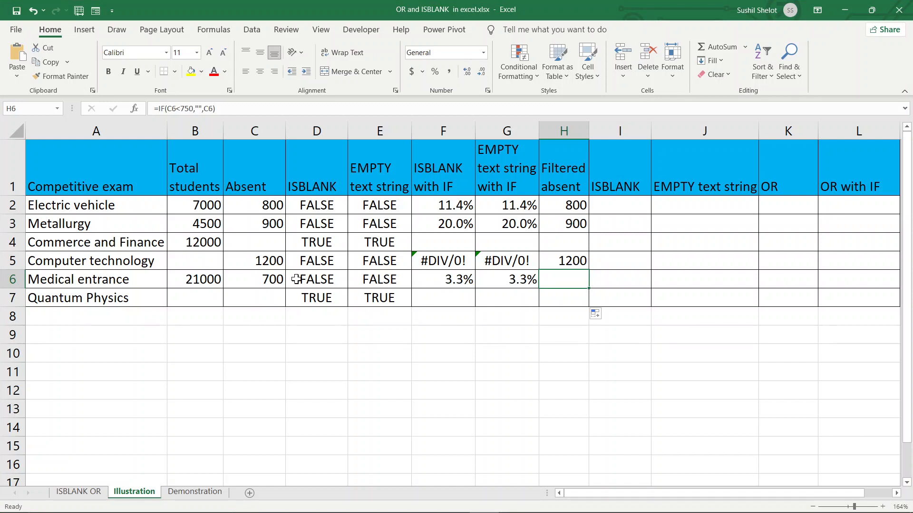
left_click(271, 280)
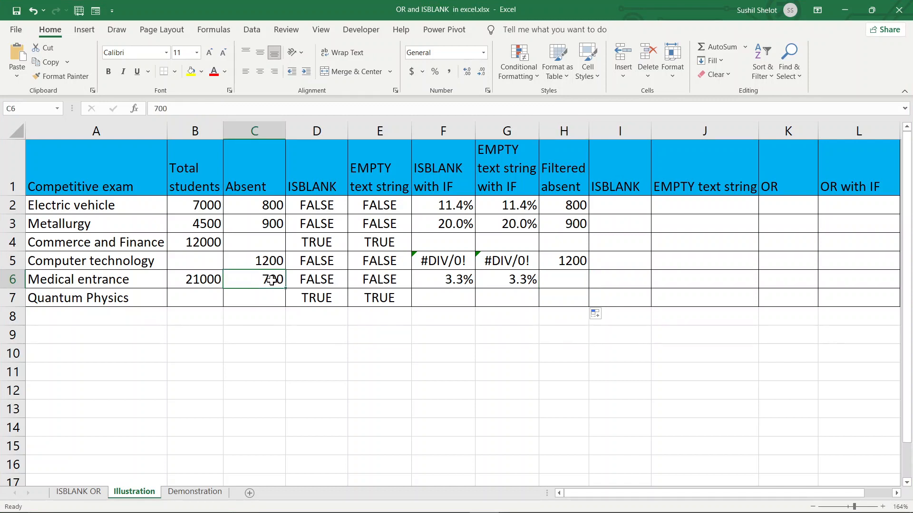
left_click(558, 279)
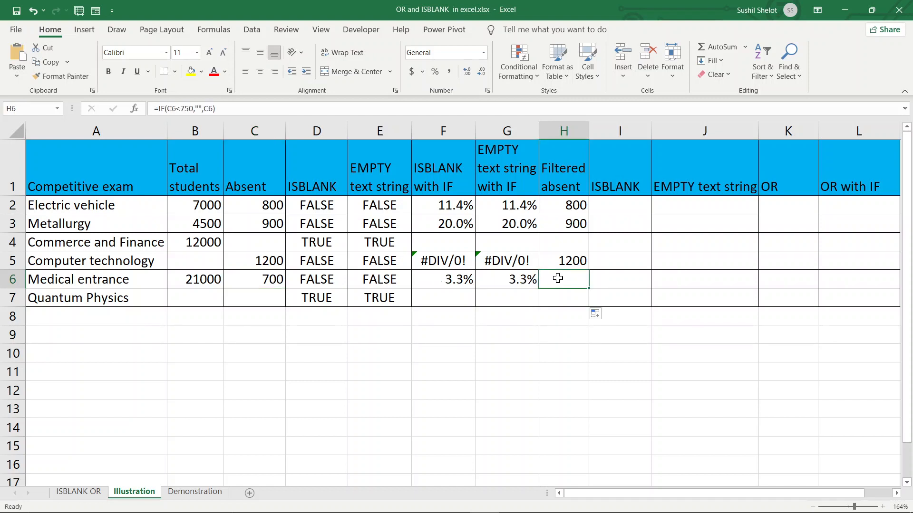
left_click(559, 329)
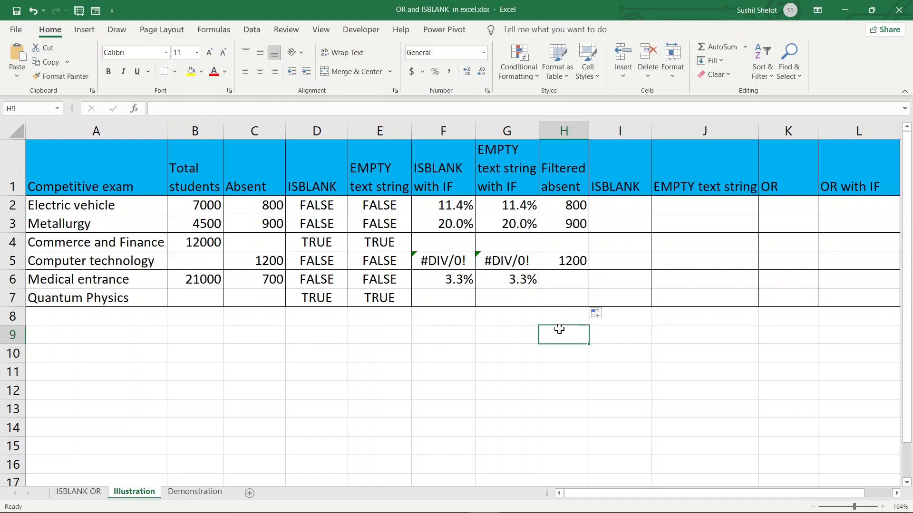
left_click(628, 206)
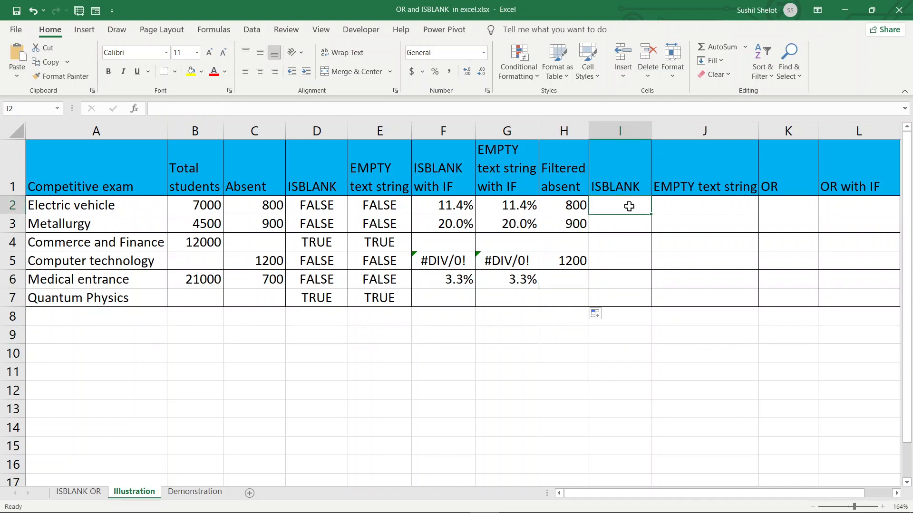
type("=i")
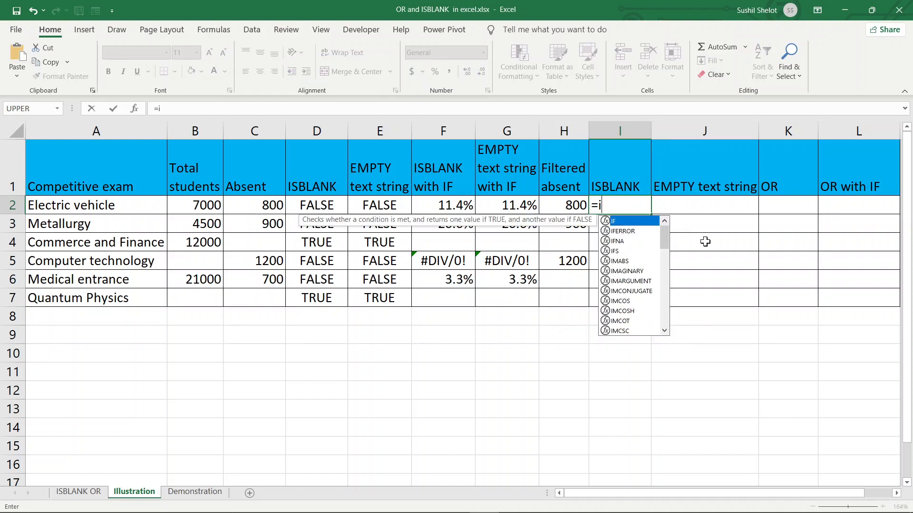
key("Escape")
key("Escape")
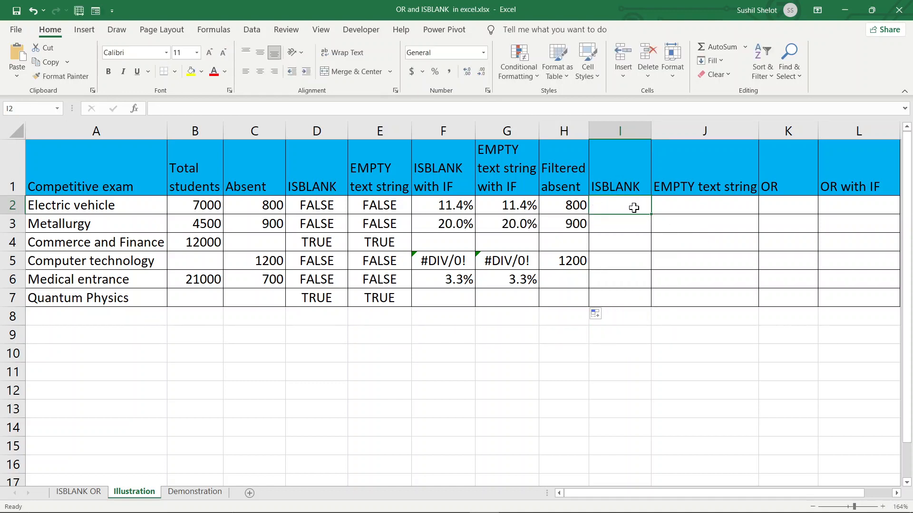
Enter =ISBLANK(H2) in all cells of I2:I7 in the ISBLANK column beside Filtered absent
left_click_drag(634, 208, 630, 298)
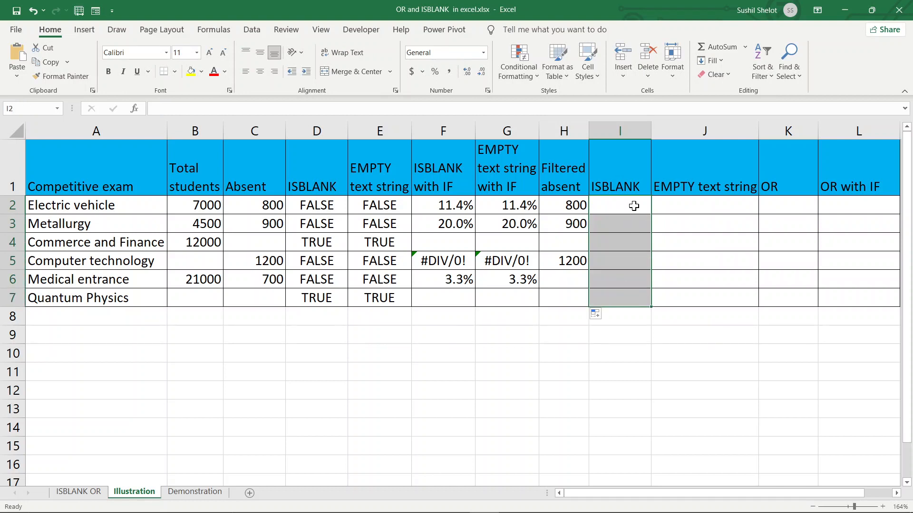
left_click(323, 114)
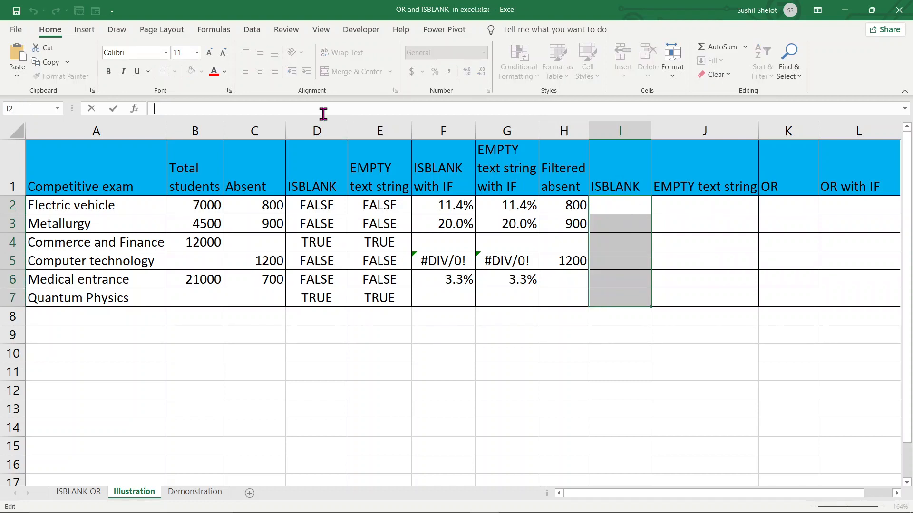
type("=isbl")
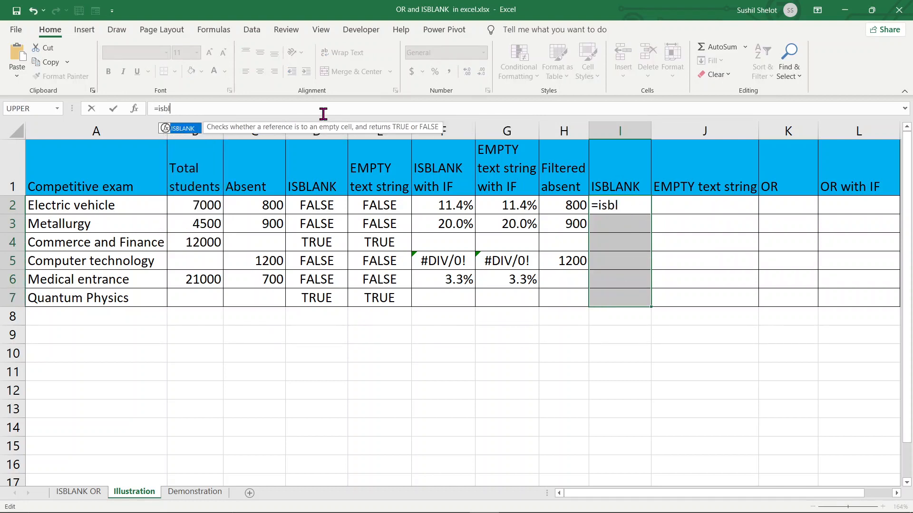
key("Tab")
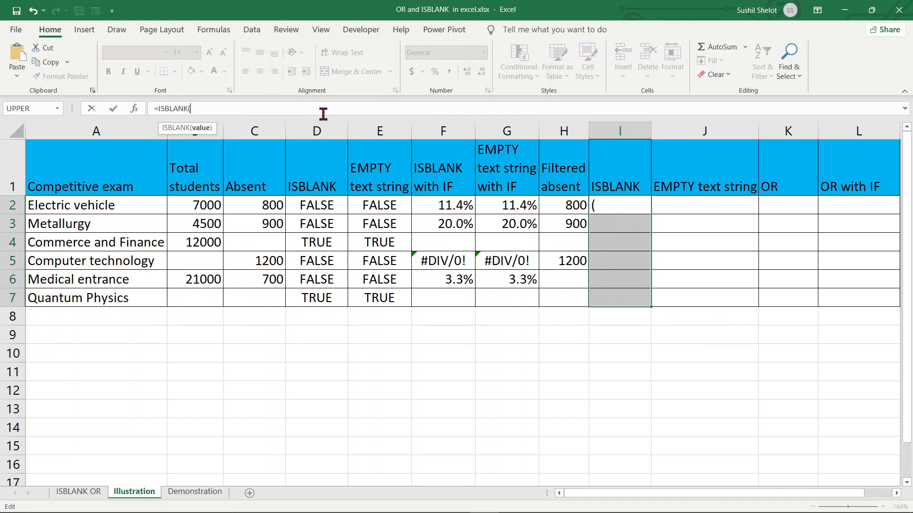
type("h2")
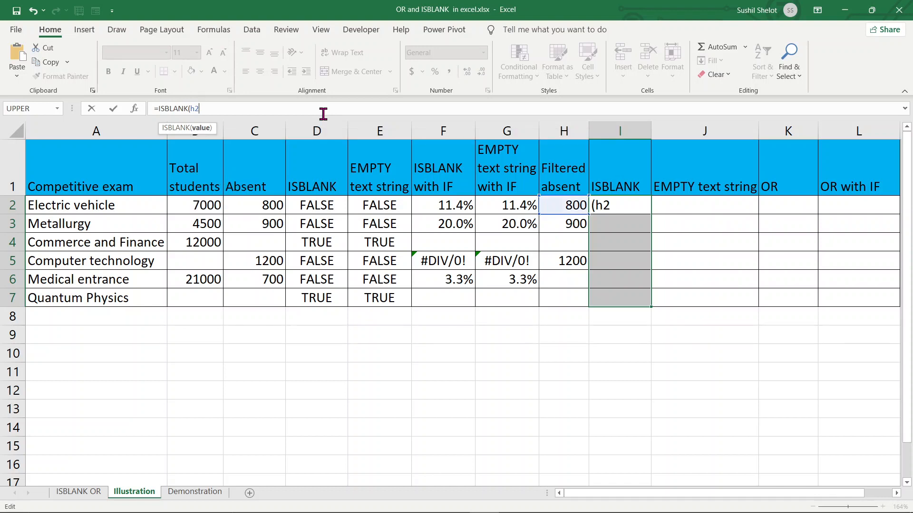
type(")")
key("ctrl+Return")
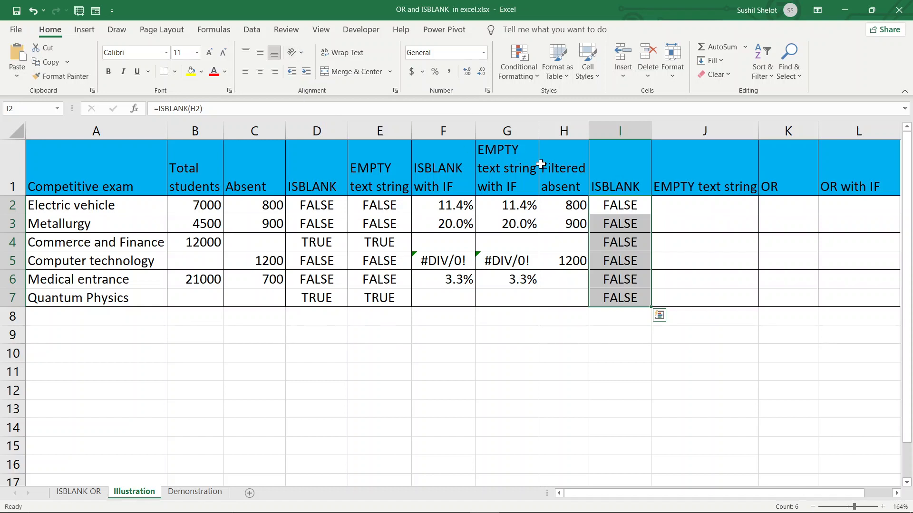
left_click(626, 200)
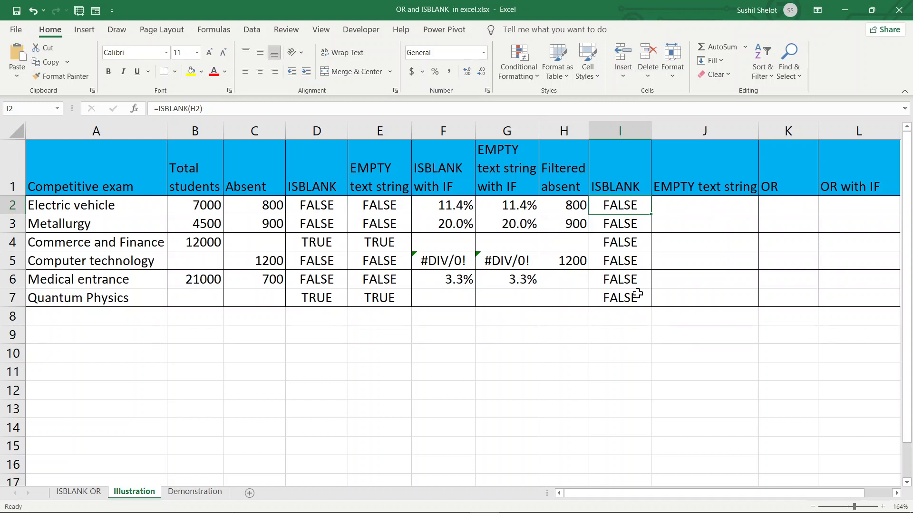
Enter =H2="" in all cells of J2:J7 in the EMPTY text string column
left_click(682, 211)
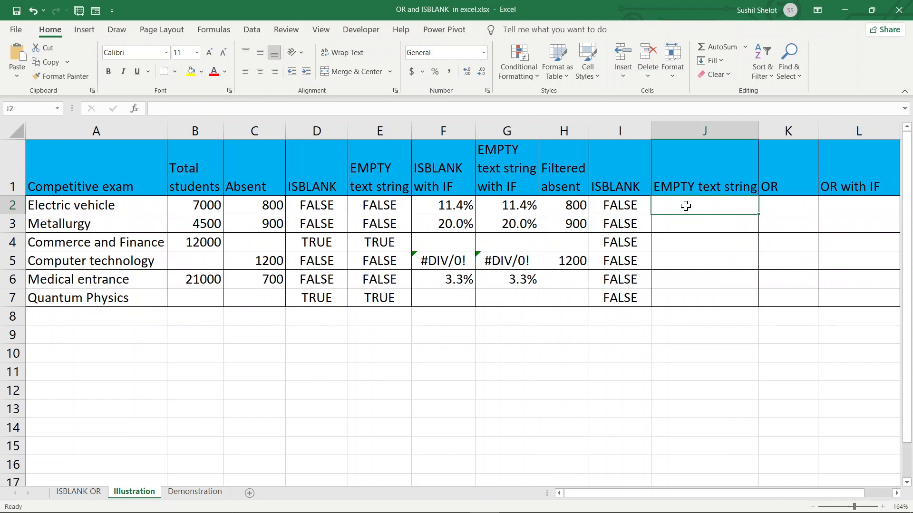
left_click_drag(685, 206, 694, 298)
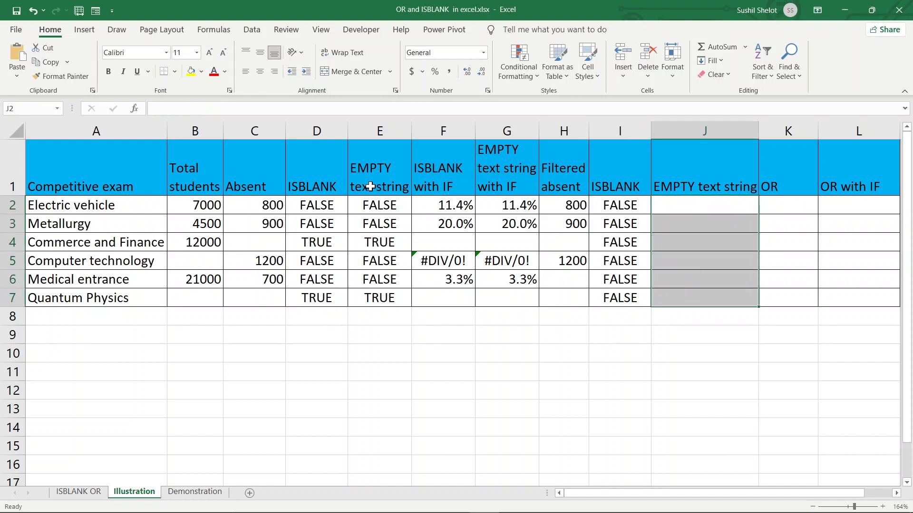
left_click(296, 109)
type("=")
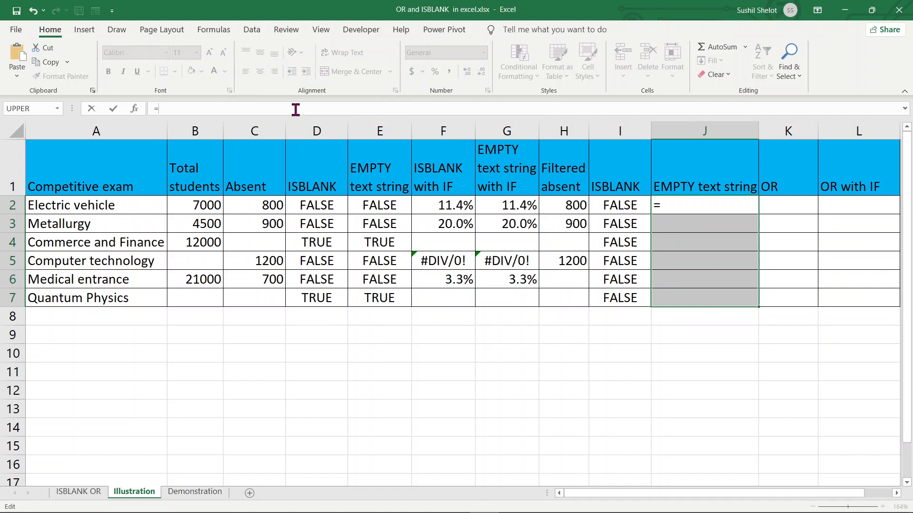
type("h2")
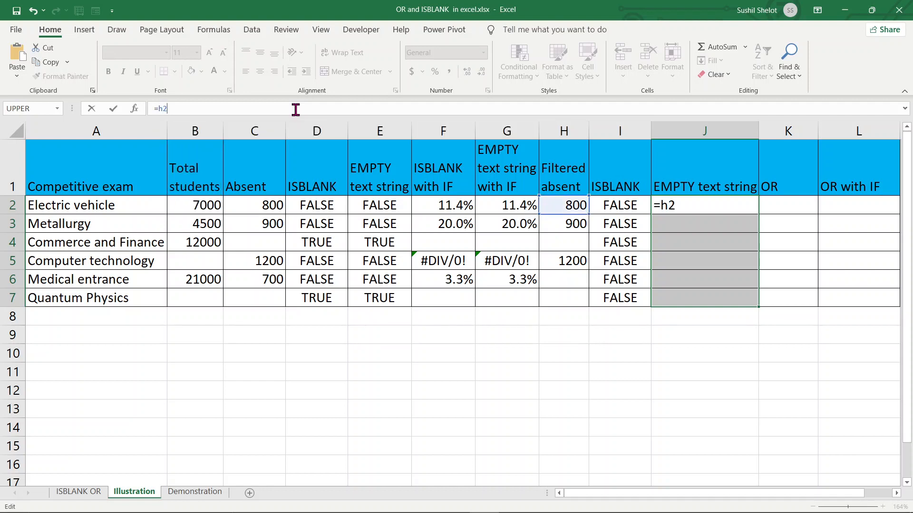
type("=")
key("ctrl+Return")
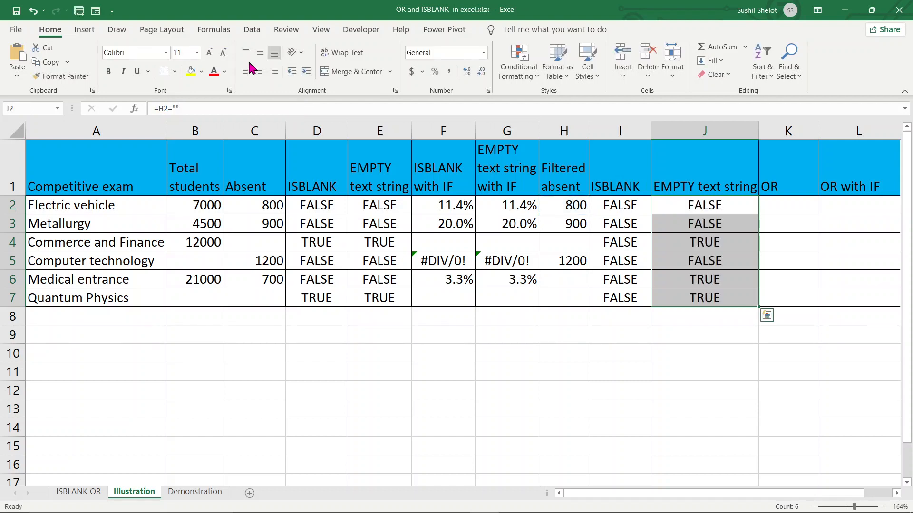
Compare the ISBLANK and EMPTY text string results in columns I and J against the Filtered absent formula in H4
left_click(609, 131)
left_click_drag(609, 132, 687, 136)
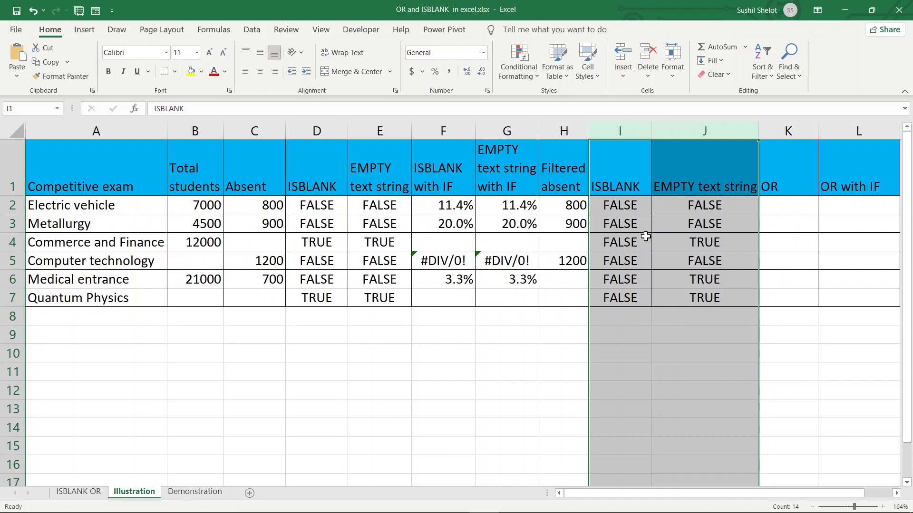
left_click(630, 204)
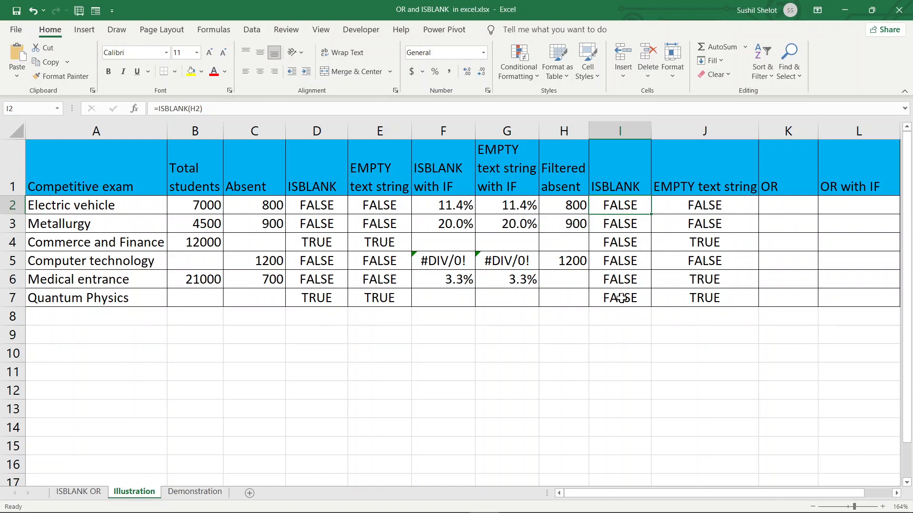
left_click(565, 240)
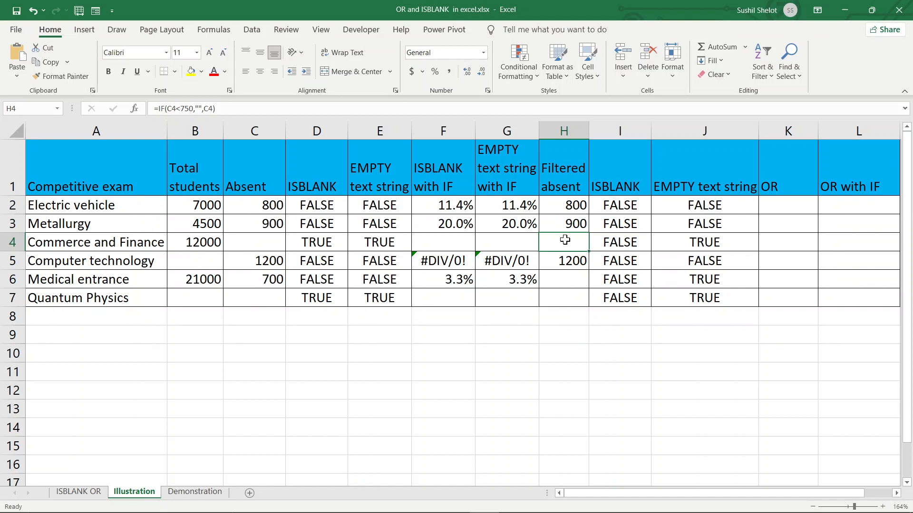
left_click(735, 244)
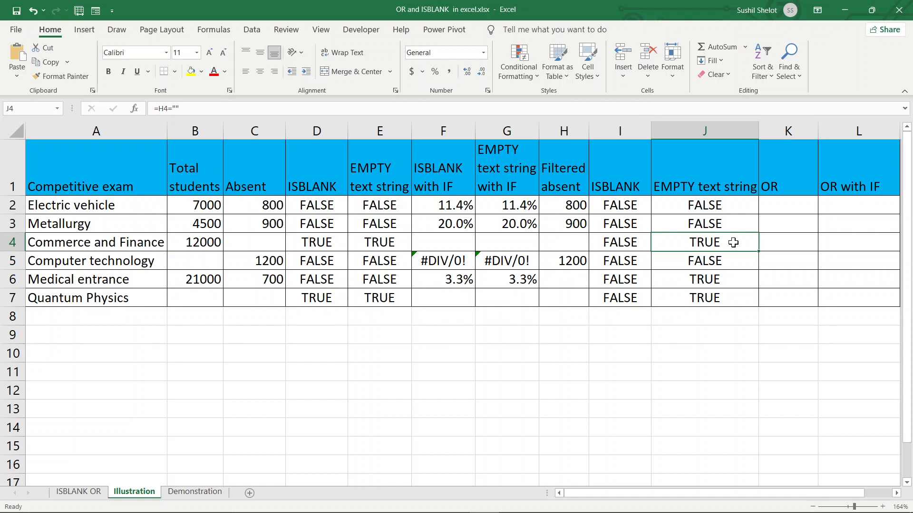
Check columns D and E against the Absent cells C4 and C7, and compare them with the results in I2:J7
left_click_drag(315, 132, 365, 132)
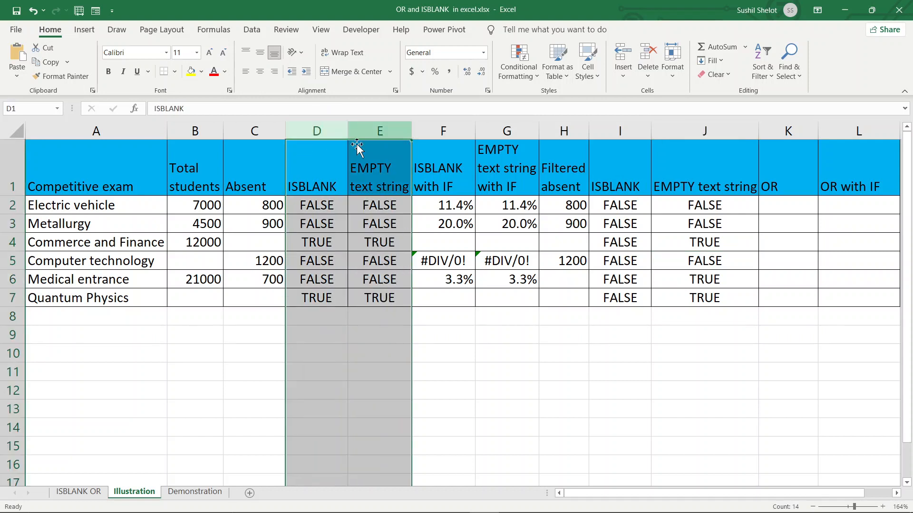
left_click(246, 248)
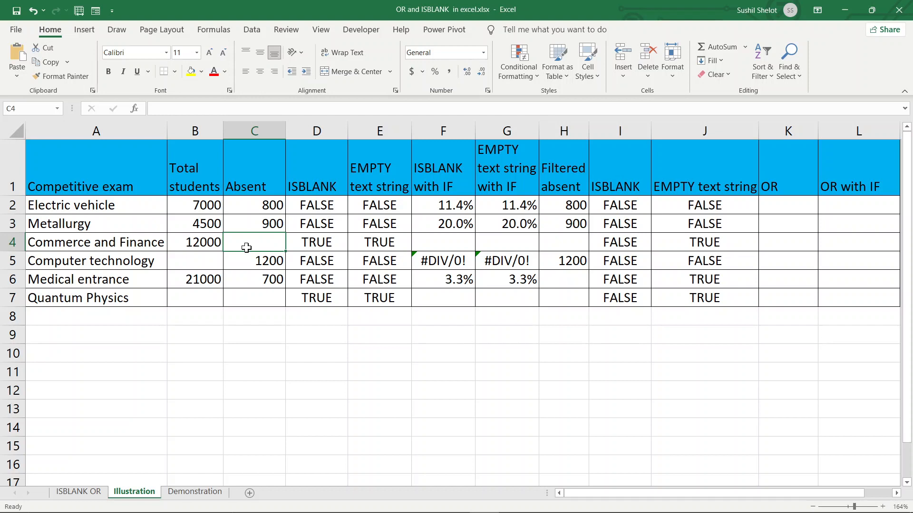
left_click(256, 295)
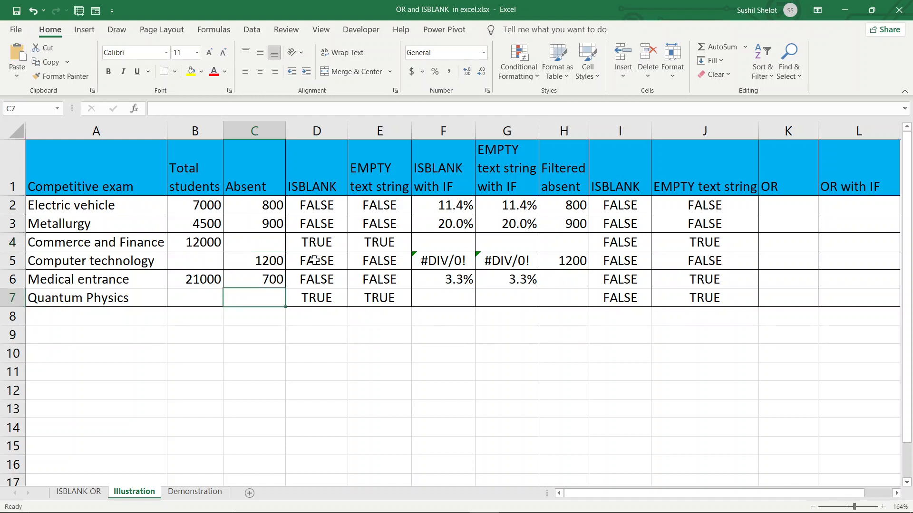
left_click(318, 244)
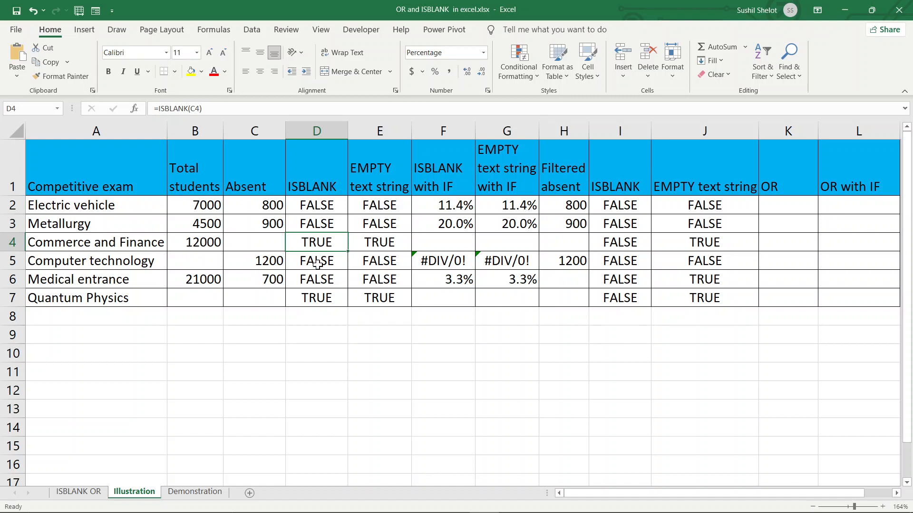
left_click(387, 244)
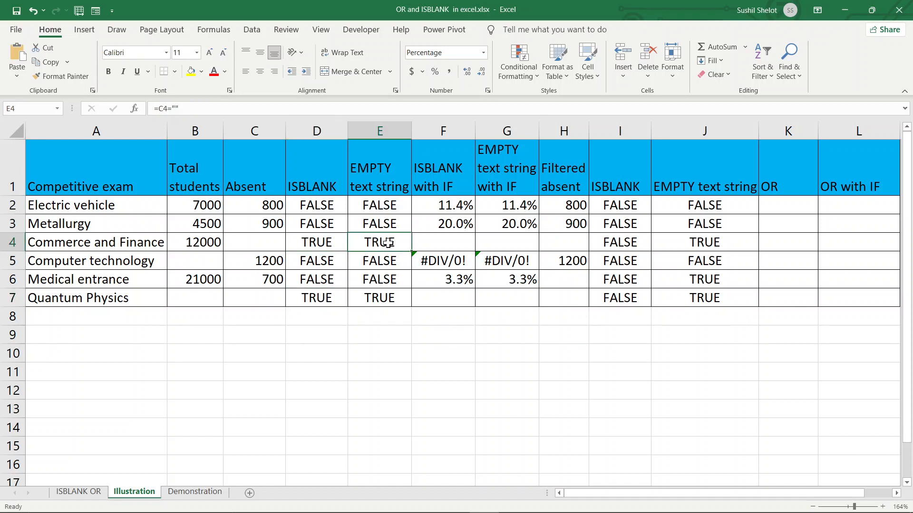
left_click(385, 297)
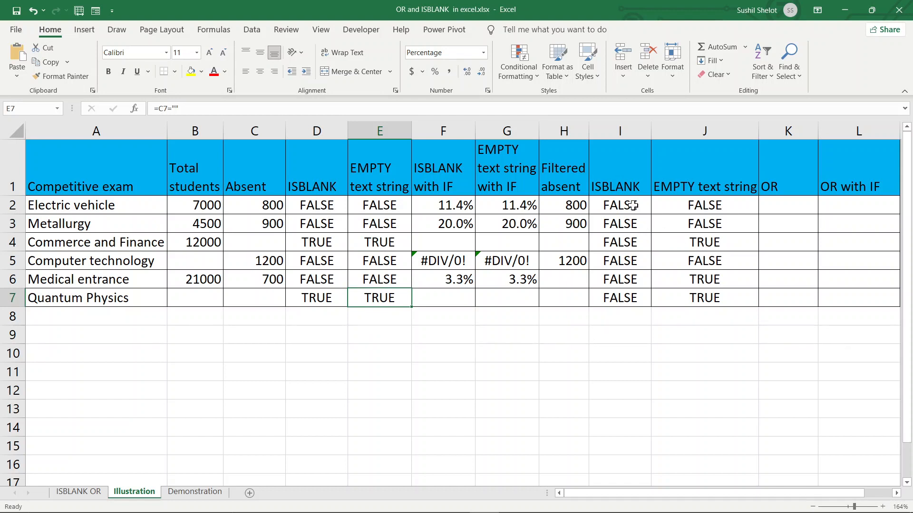
left_click_drag(633, 205, 723, 297)
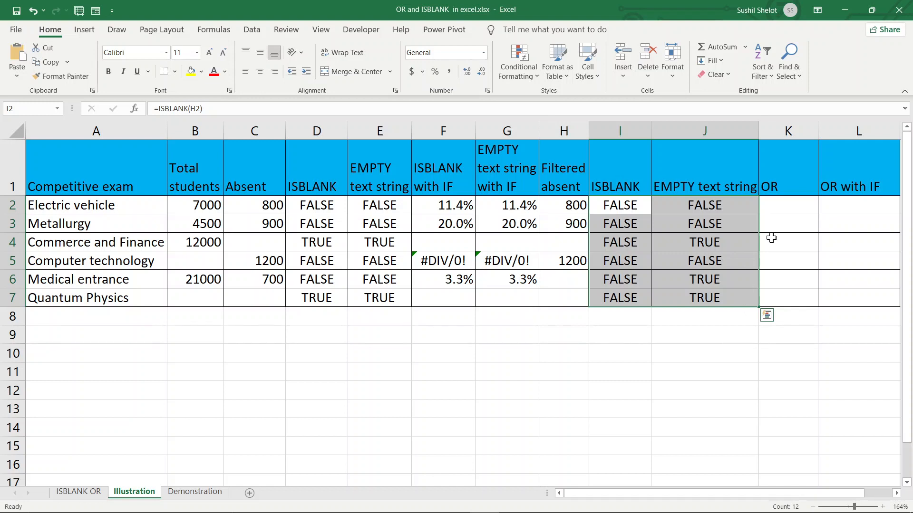
Review the OR function's description and syntax on the ISBLANK OR sheet and return to K2 of the Illustration sheet
left_click(789, 200)
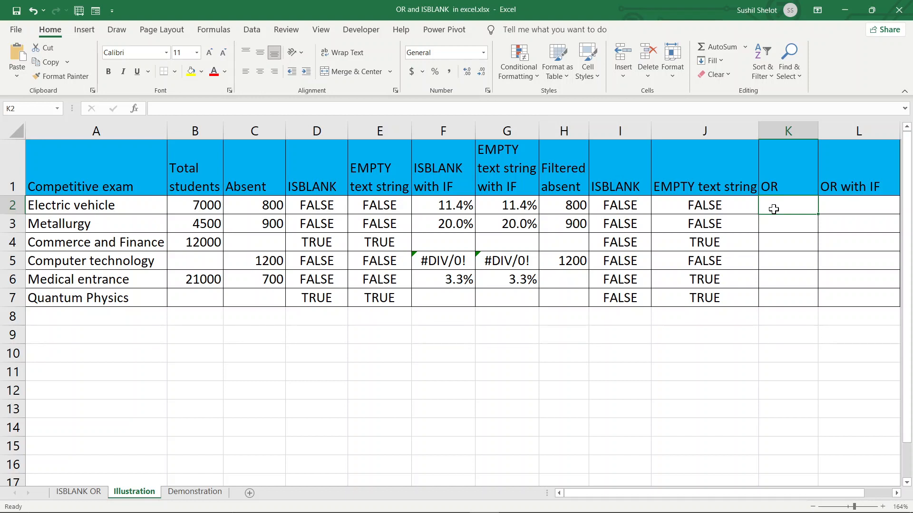
left_click(76, 492)
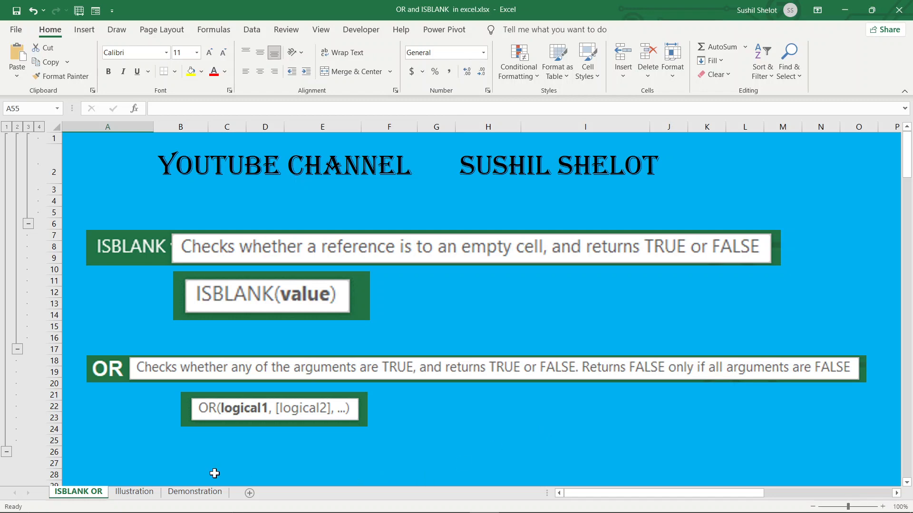
left_click(147, 495)
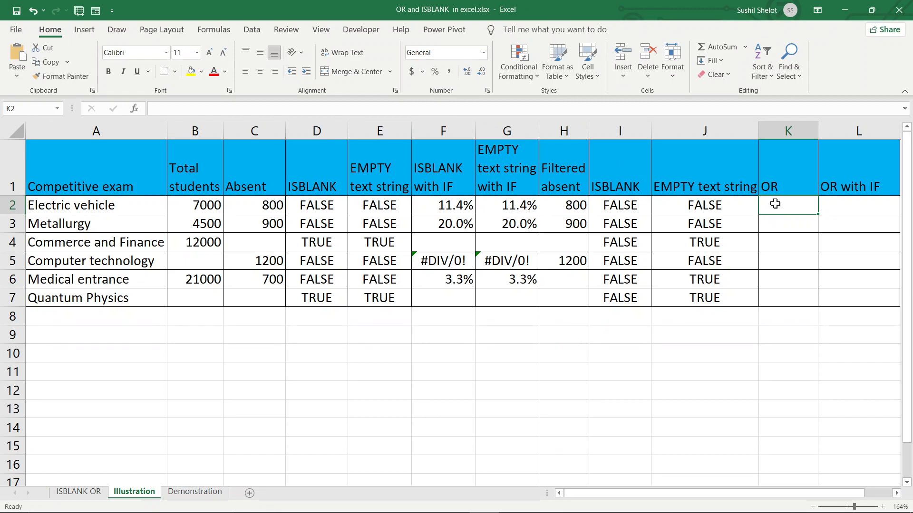
Enter =OR(C2="",H2="") in K2 of the OR column and fill it down to K7
type("=or")
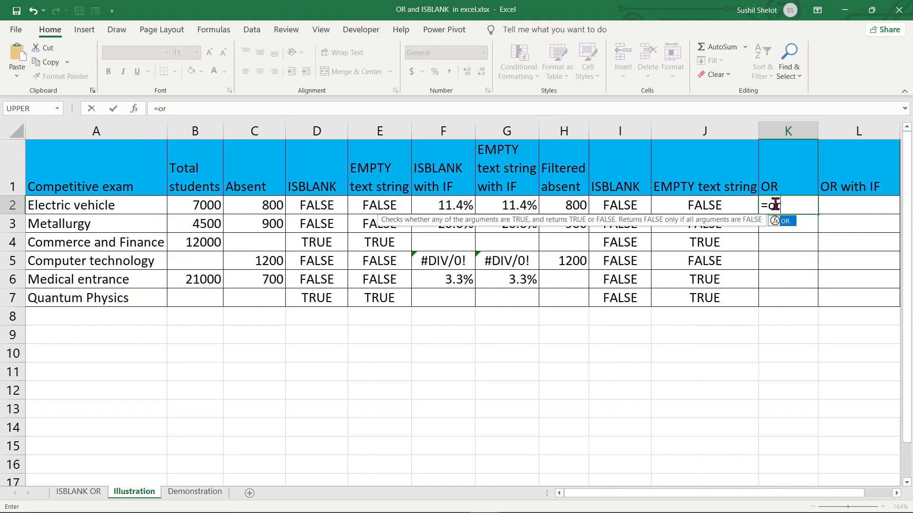
key("Tab")
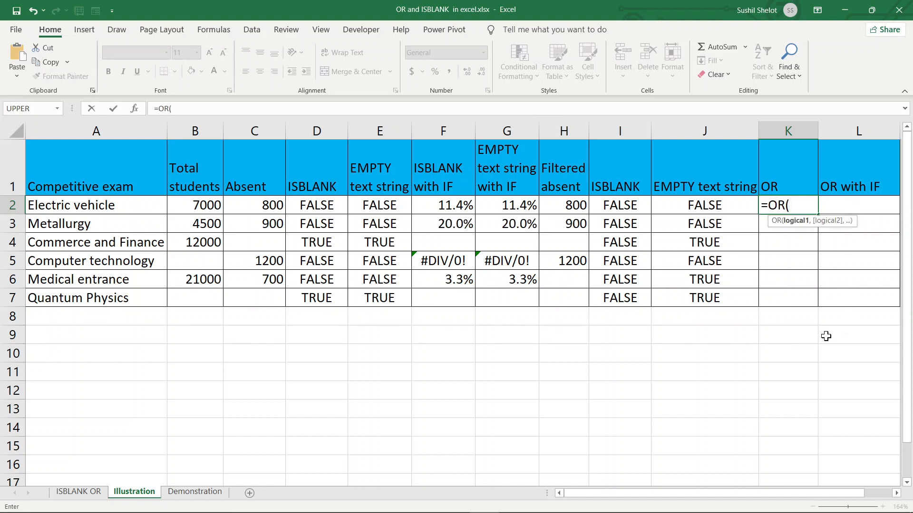
type("c2")
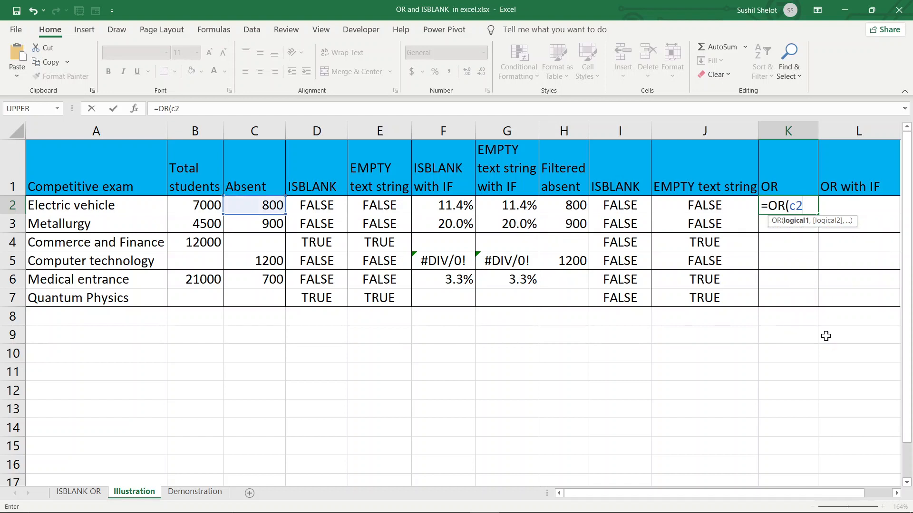
key("BackSpace")
type("=\"\"")
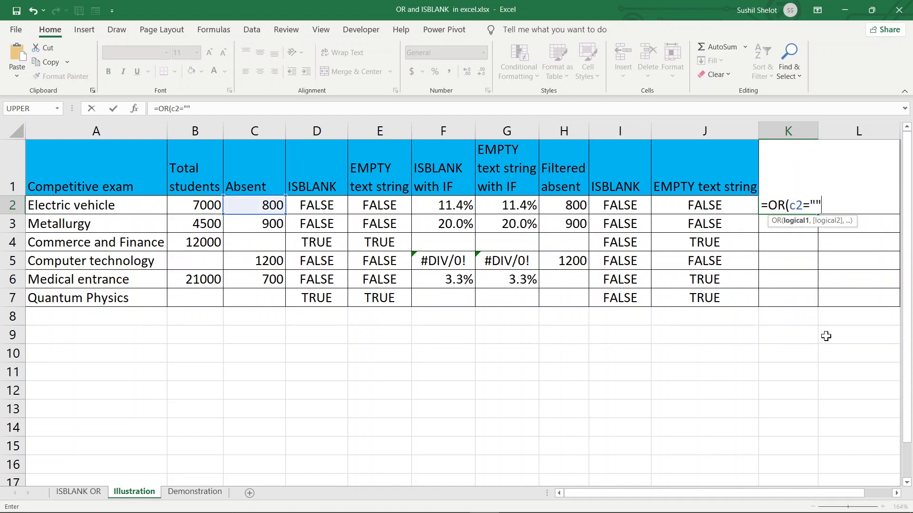
type(",")
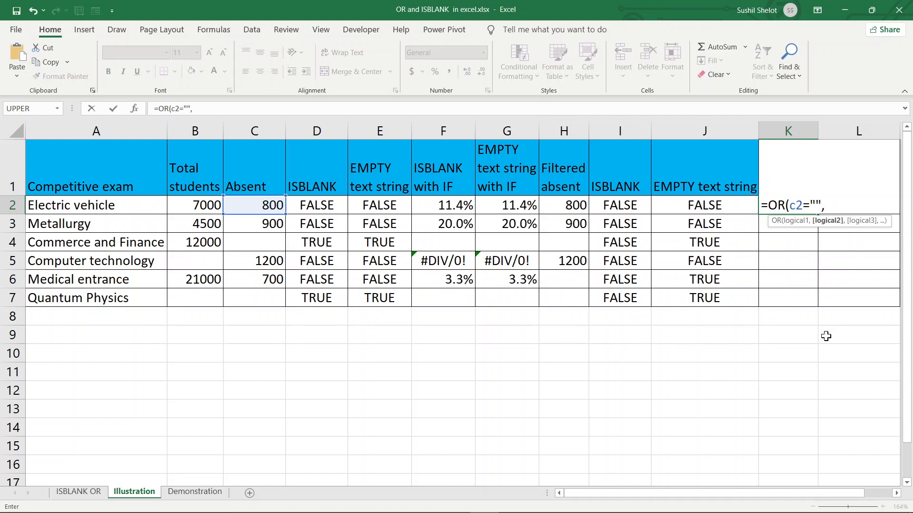
type("H2=")
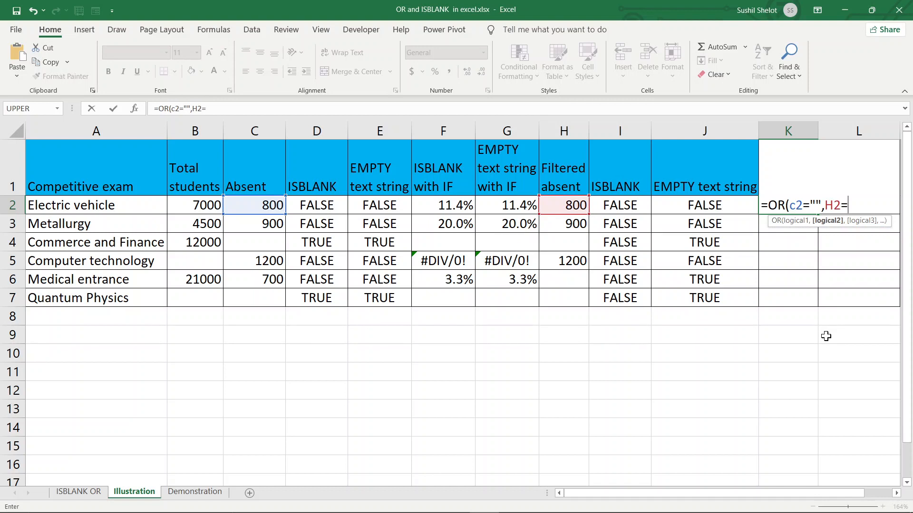
type("\"\"")
type(")")
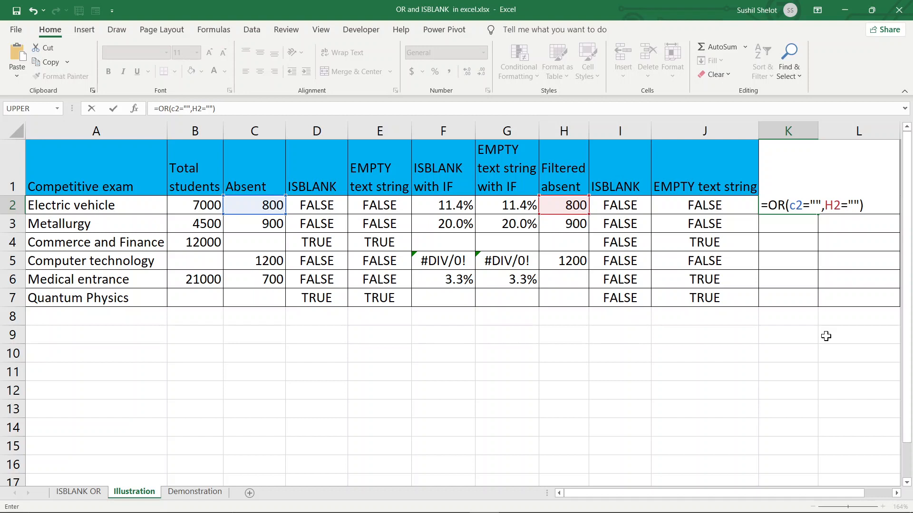
key("Return")
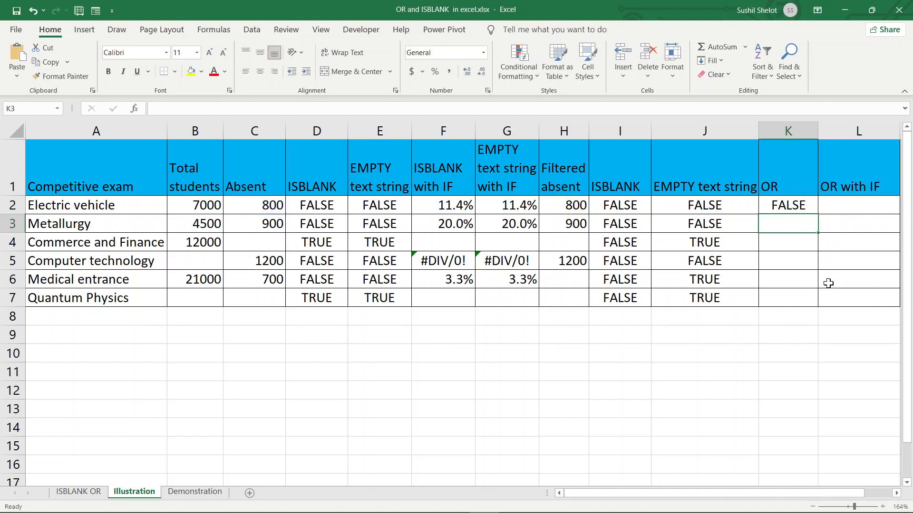
left_click(798, 206)
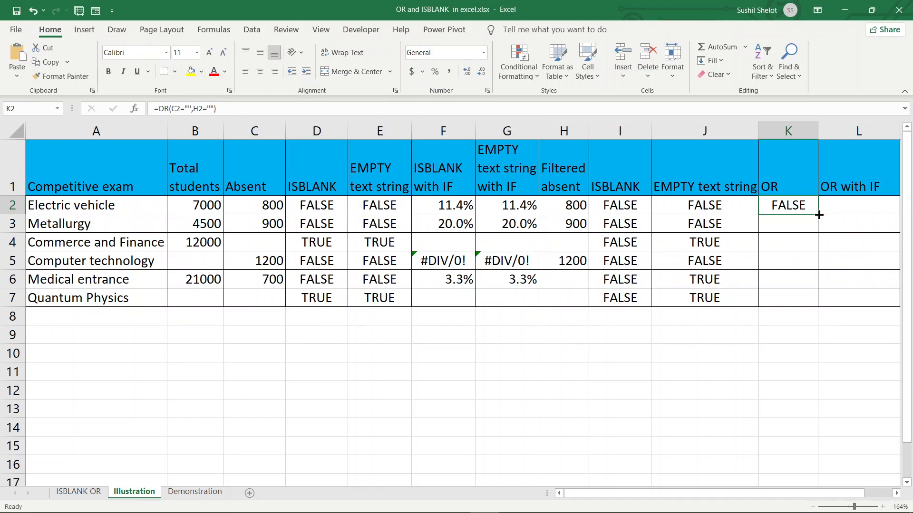
left_click_drag(817, 214, 836, 304)
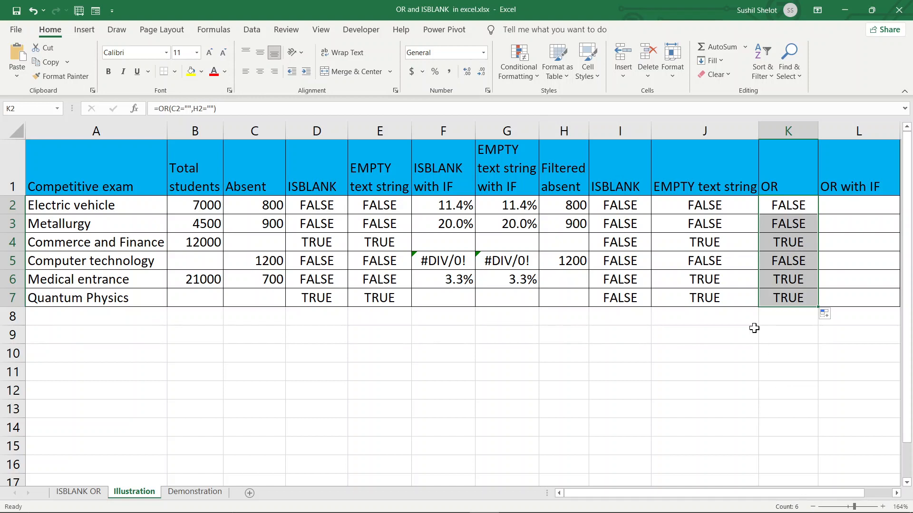
Check the OR formula in K4 against the Absent cell C4 and the Filtered absent formula in H4
left_click(782, 241)
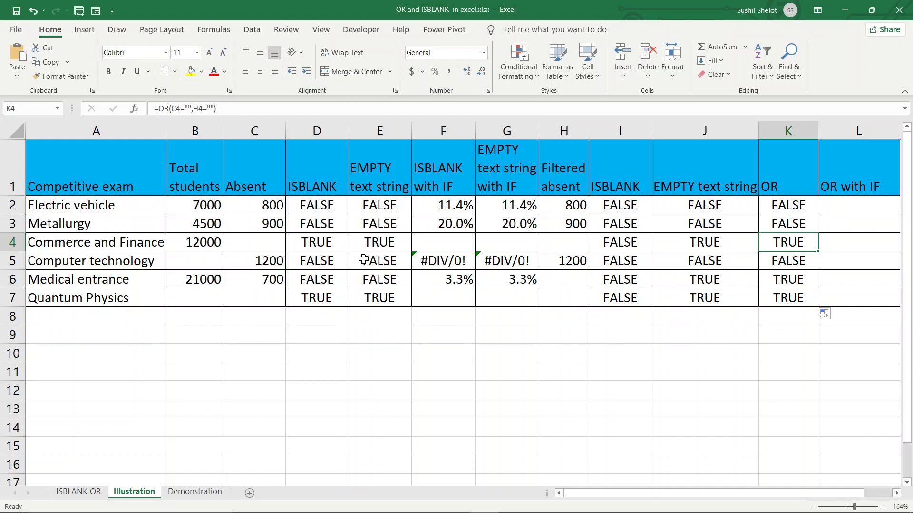
left_click(276, 243)
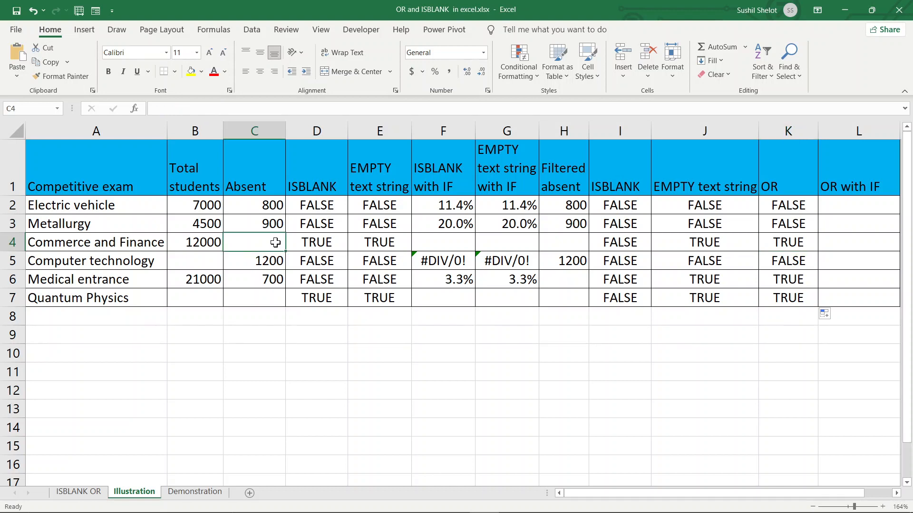
left_click(570, 243)
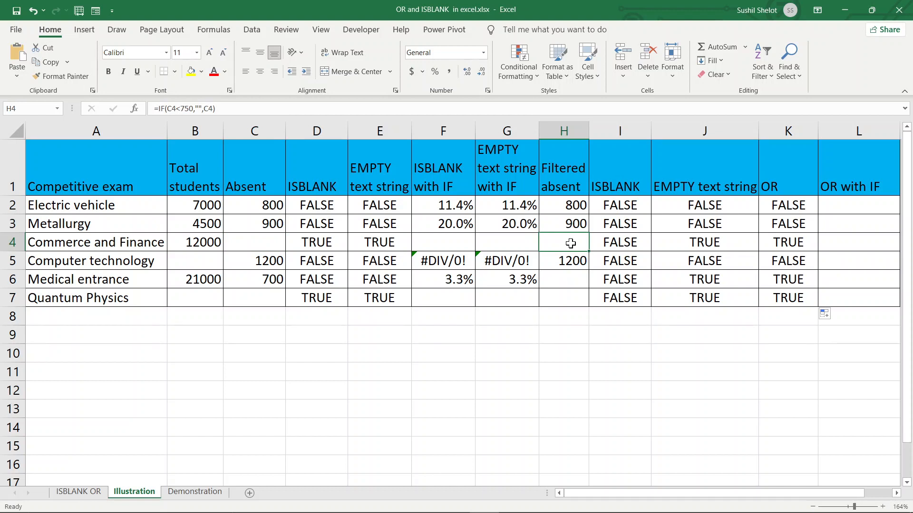
left_click(809, 246)
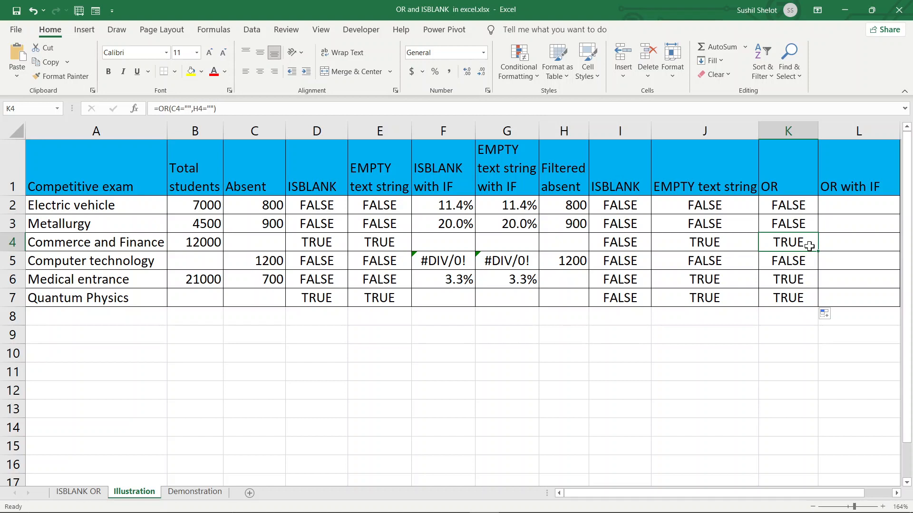
Compare the OR result in K7 with C7 and H7, and the result in K4 with C4 and H4
left_click(797, 304)
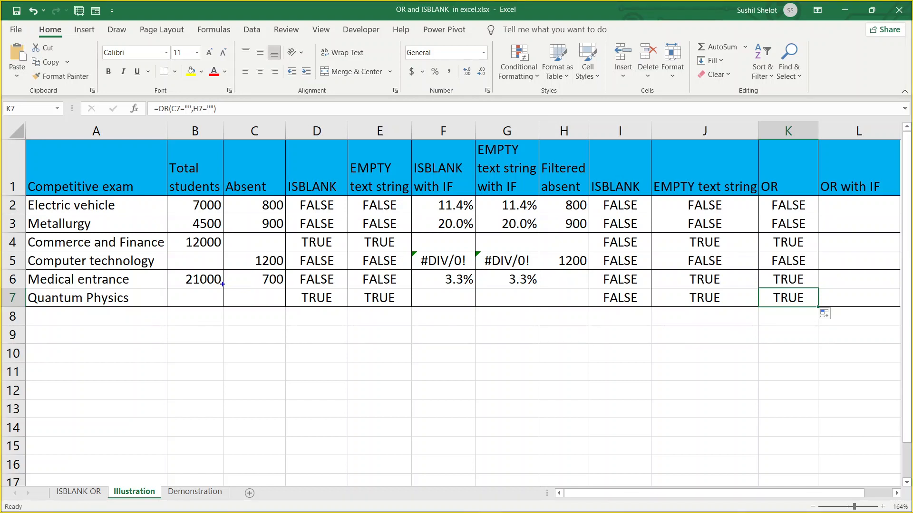
left_click_drag(223, 286, 294, 314)
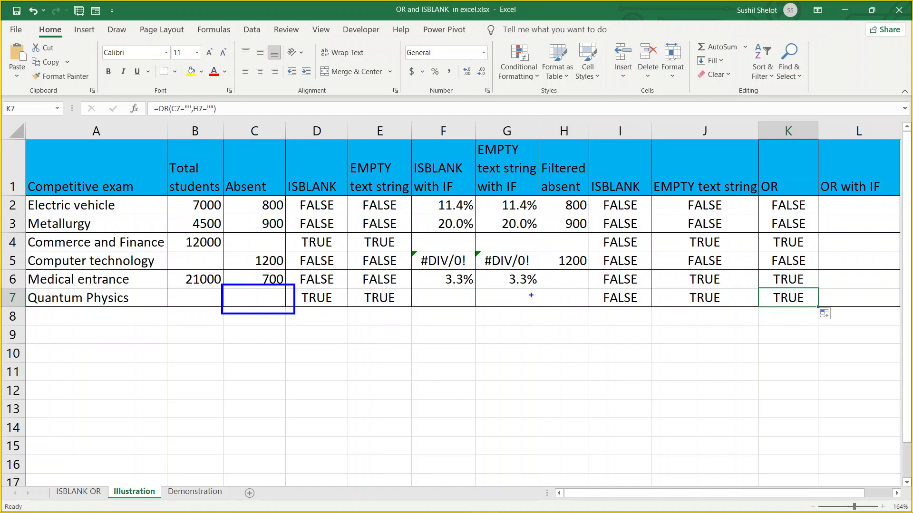
left_click_drag(534, 284, 594, 312)
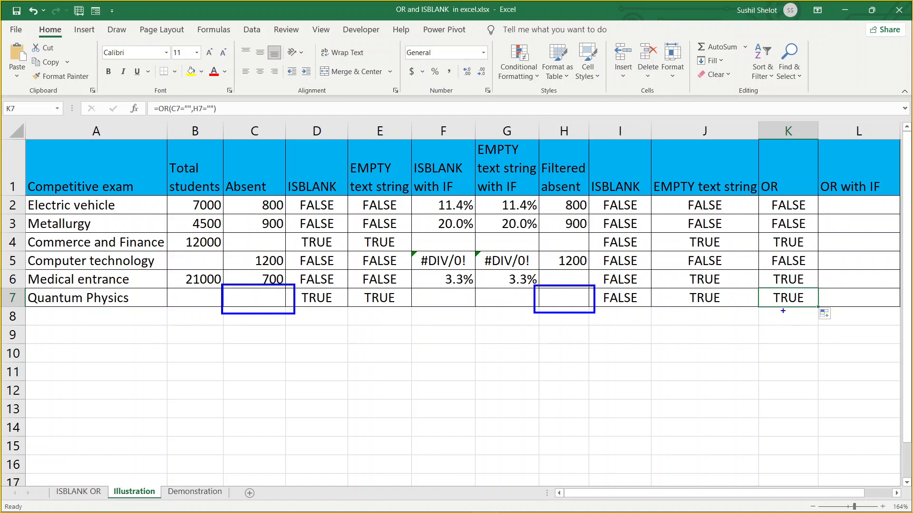
left_click_drag(781, 312, 754, 367)
mouse_move(766, 323)
left_mouse_down()
mouse_move(781, 312)
mouse_move(790, 326)
left_mouse_up()
key("Escape")
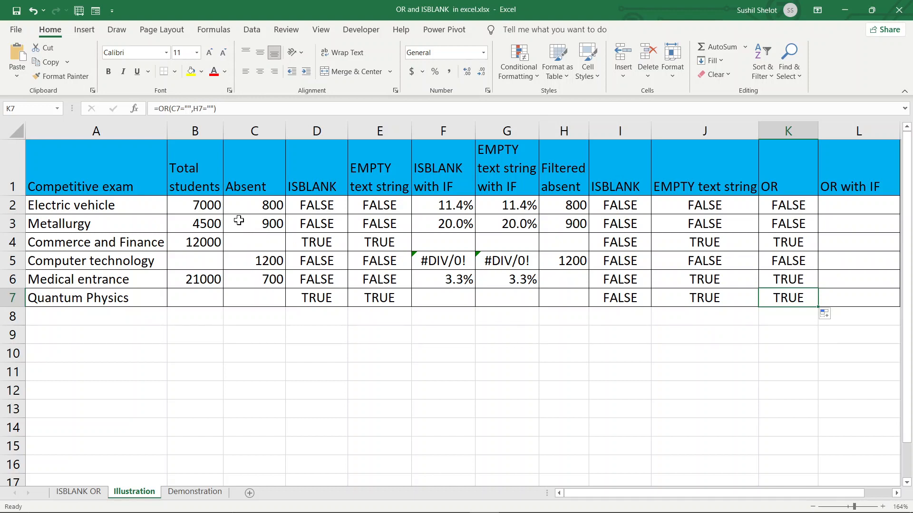
key("ctrl+2")
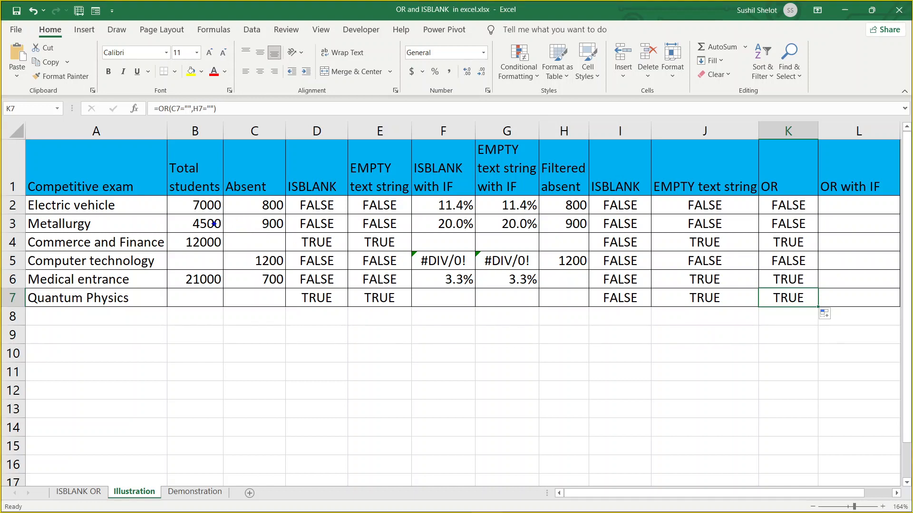
left_click_drag(218, 229, 291, 254)
left_click_drag(533, 231, 591, 255)
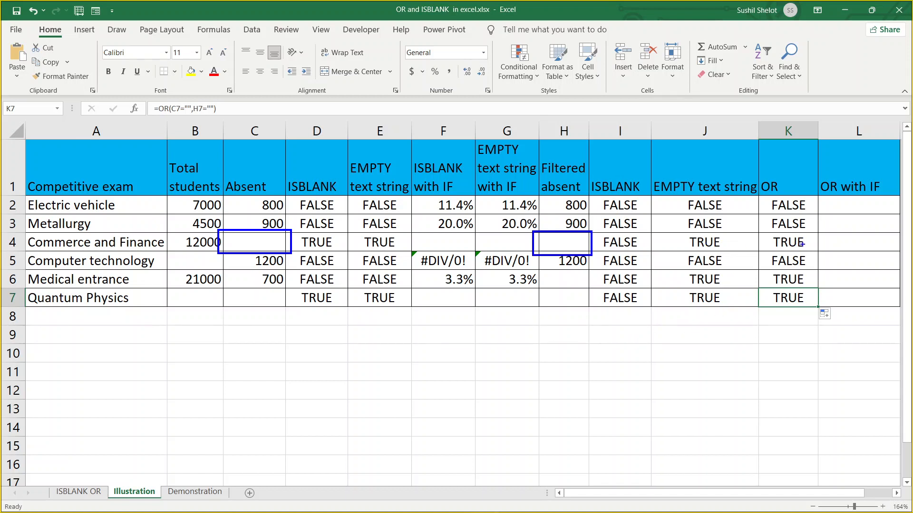
left_click_drag(808, 242, 865, 280)
mouse_move(808, 257)
left_mouse_down()
mouse_move(806, 237)
mouse_move(837, 236)
left_mouse_up()
key("Escape")
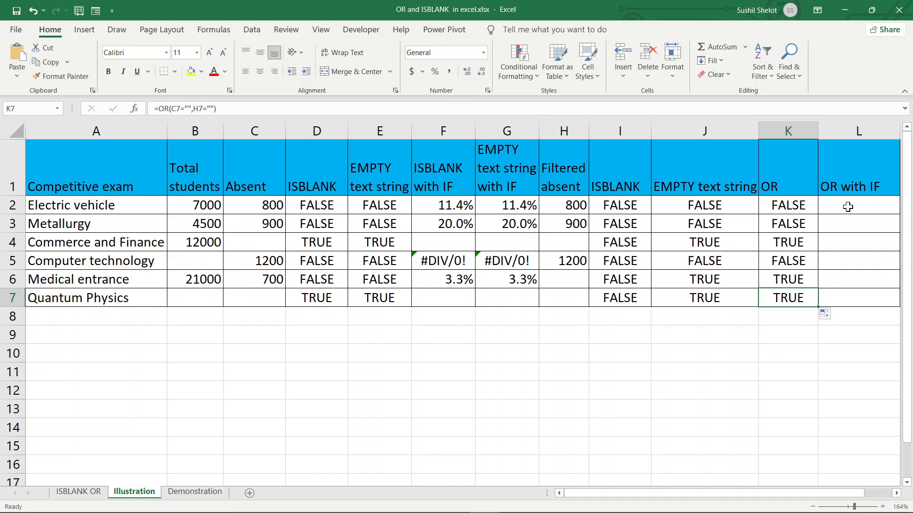
Start an IF formula across L2:L7 of the OR with IF column, using OR(C2="",H2="") as its logical test
left_click_drag(847, 206, 851, 297)
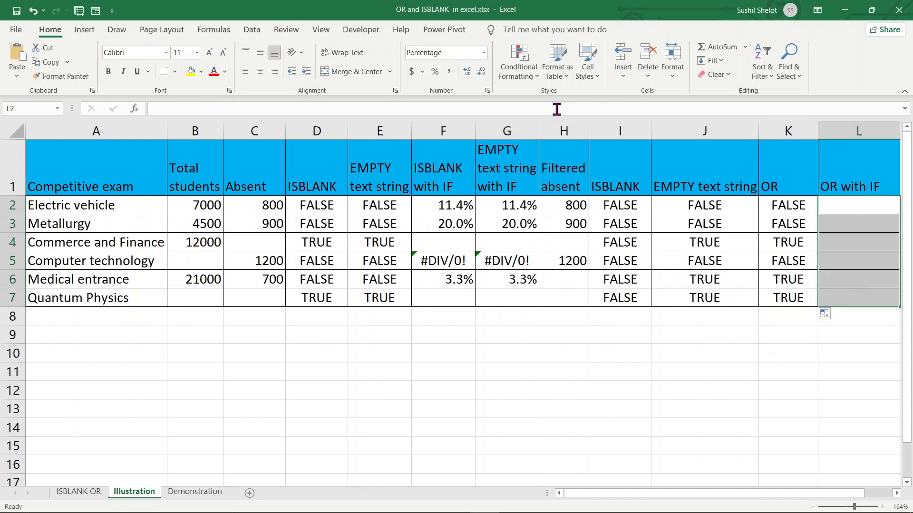
type("=")
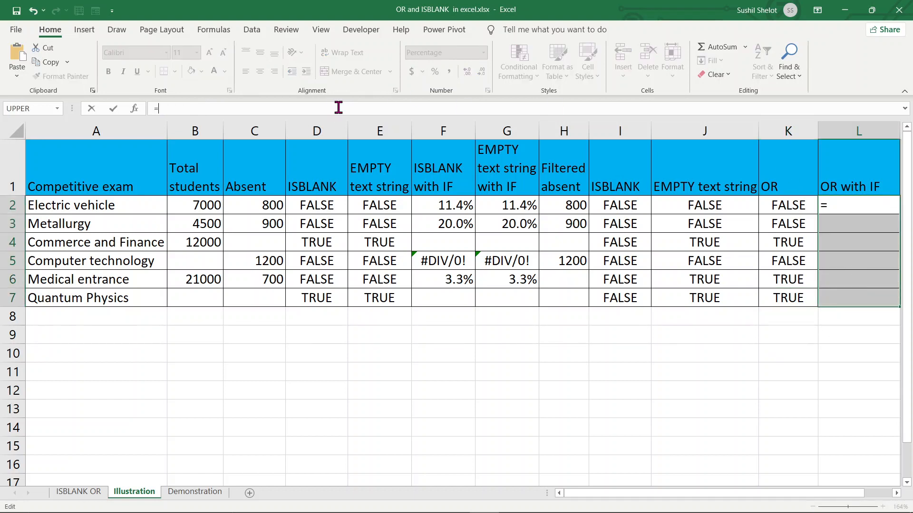
type("if")
key("Tab")
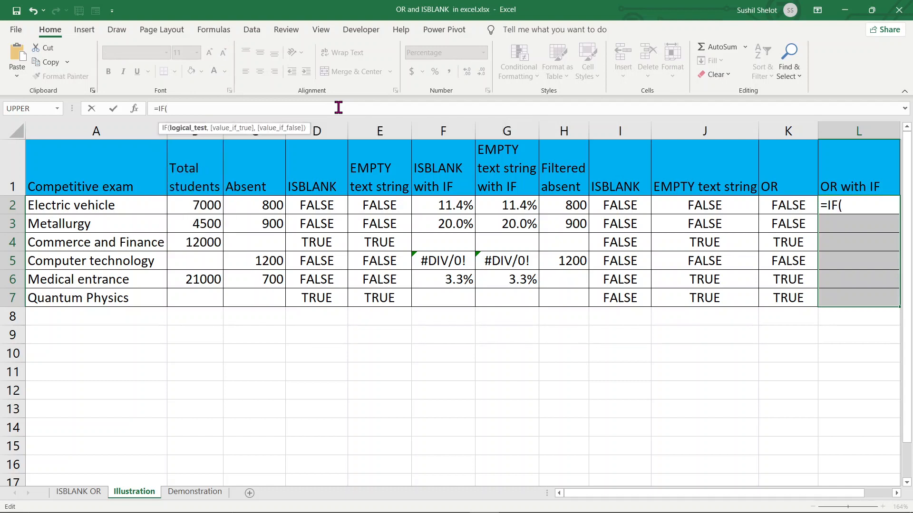
type("or")
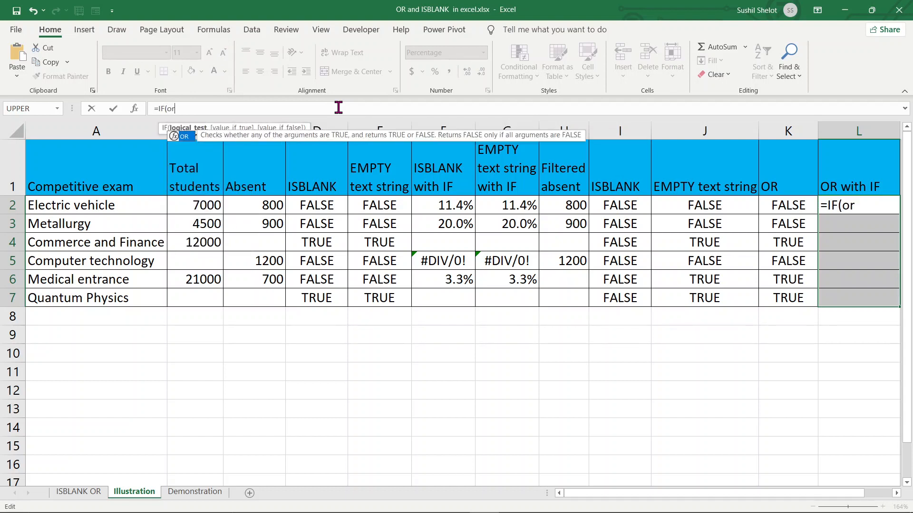
type("(")
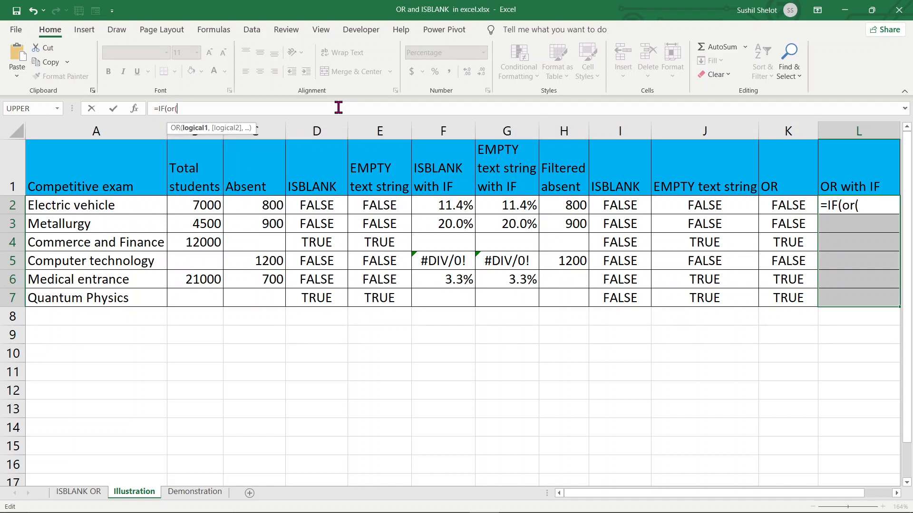
type("c2")
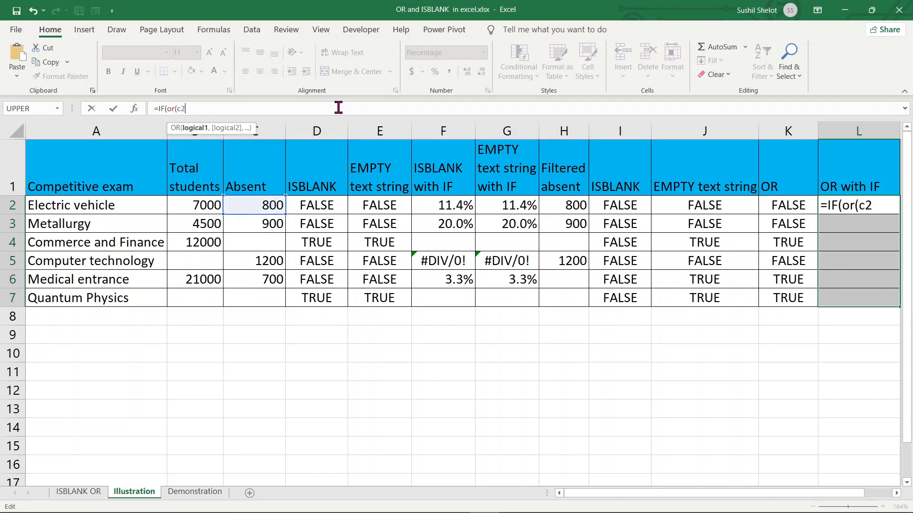
type("=\"\",")
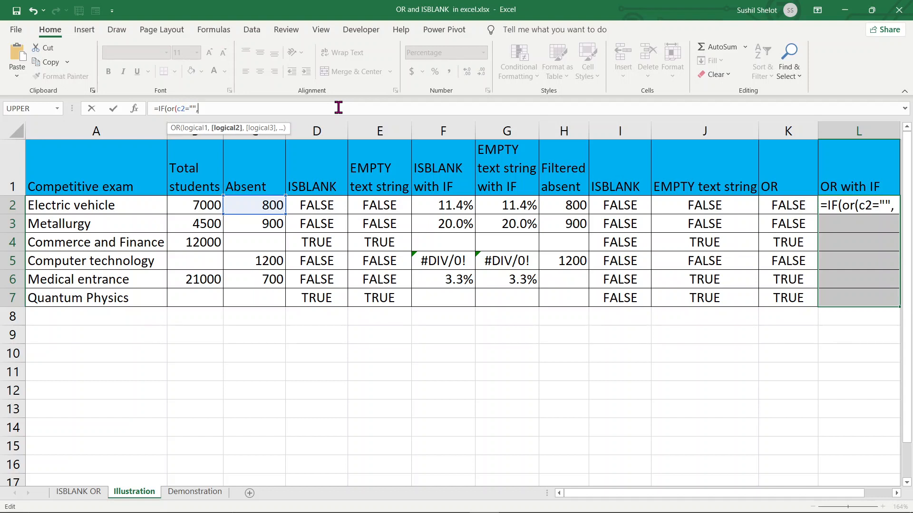
type("h2")
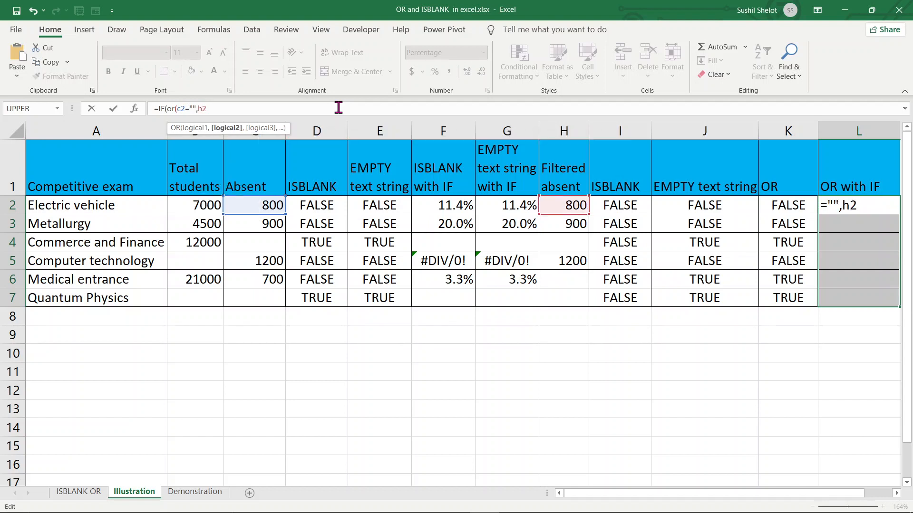
type("=\"\")")
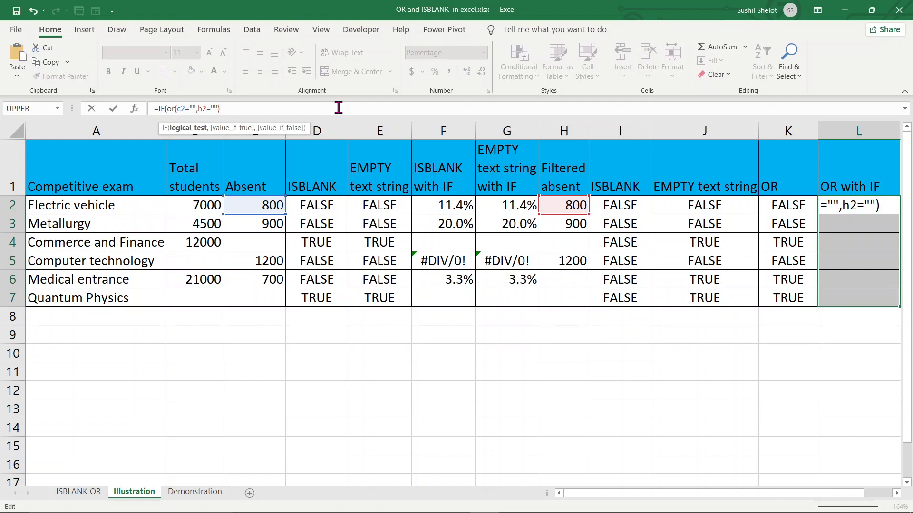
Complete the IF formula with "" as the true value and C2/B2 as the false value, and enter it in all of L2:L7
type(",")
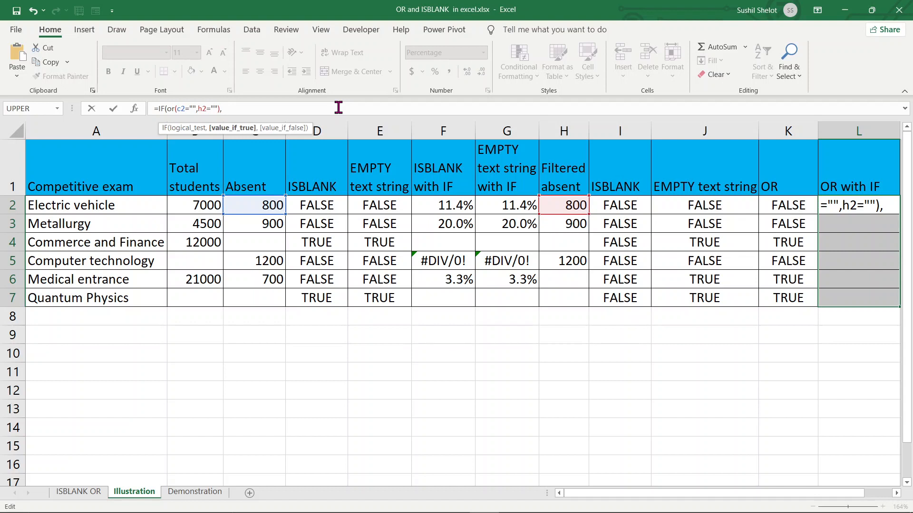
type("\"\",")
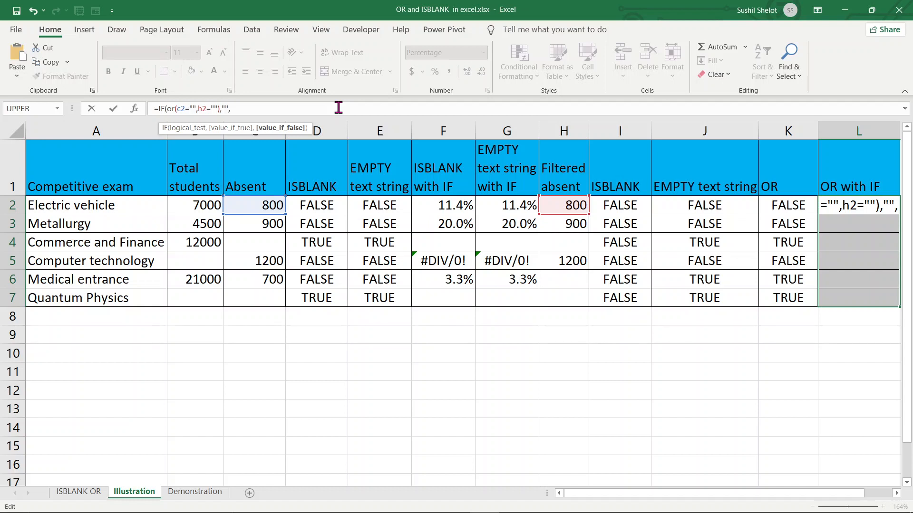
type("c2")
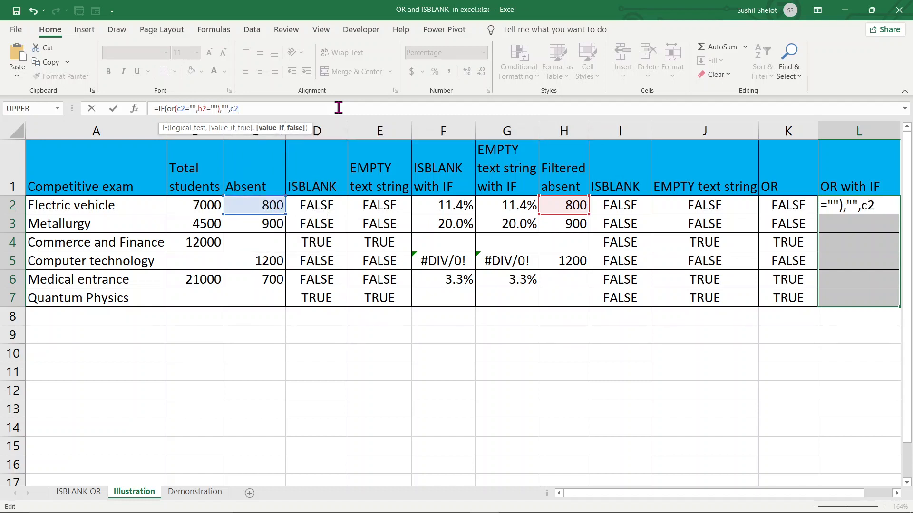
type("/b")
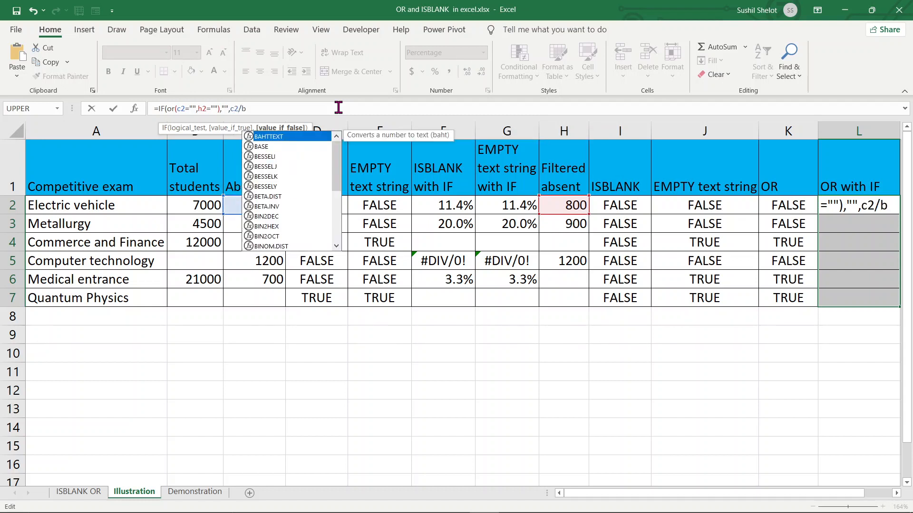
type("2")
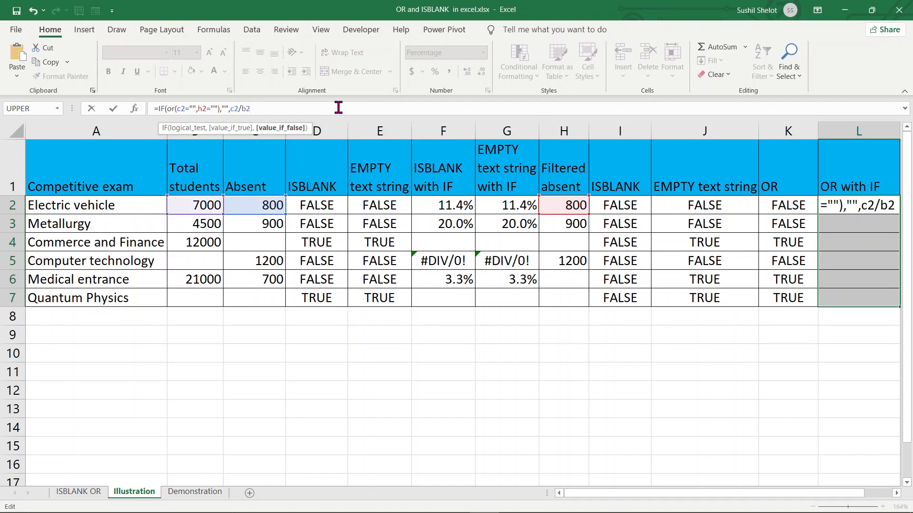
type(")")
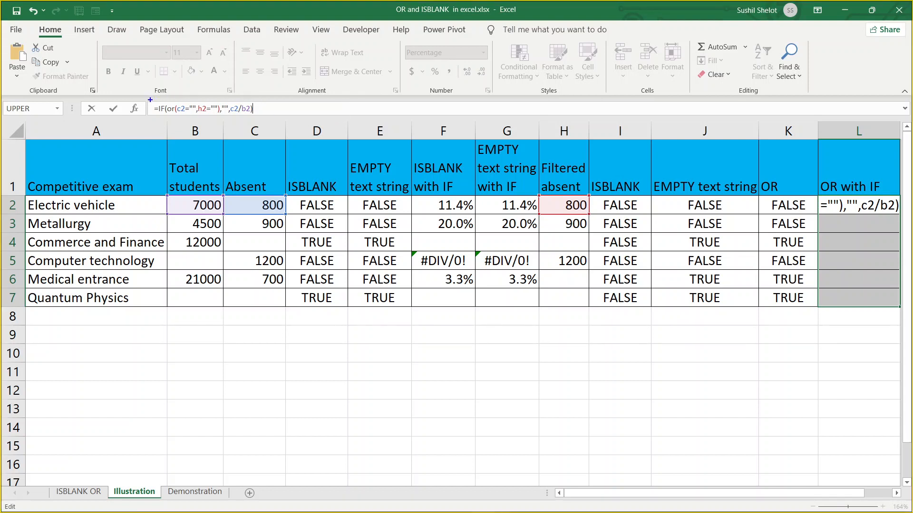
mouse_move(150, 101)
left_mouse_down()
mouse_move(211, 119)
mouse_move(258, 118)
left_mouse_up()
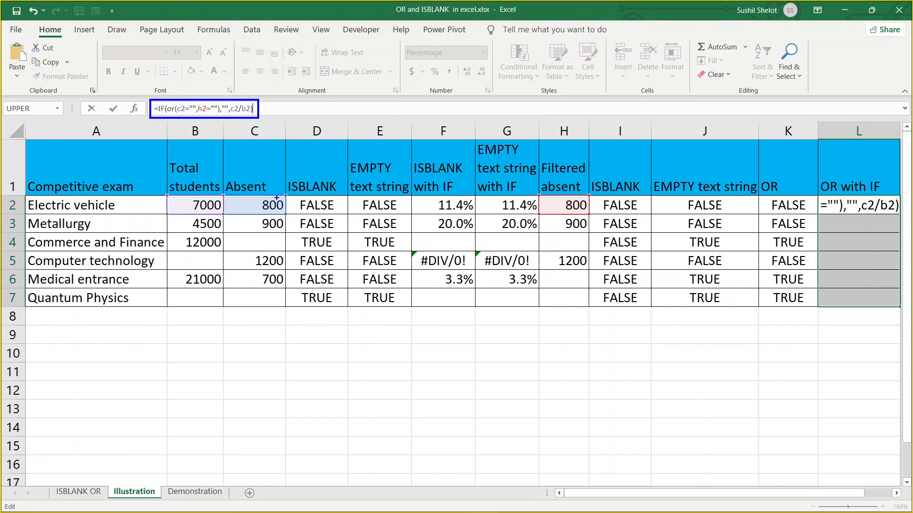
mouse_move(277, 198)
left_mouse_down()
mouse_move(301, 158)
mouse_move(278, 203)
mouse_move(295, 194)
left_mouse_up()
mouse_move(583, 198)
left_mouse_down()
mouse_move(622, 163)
mouse_move(583, 197)
left_mouse_up()
key("Escape")
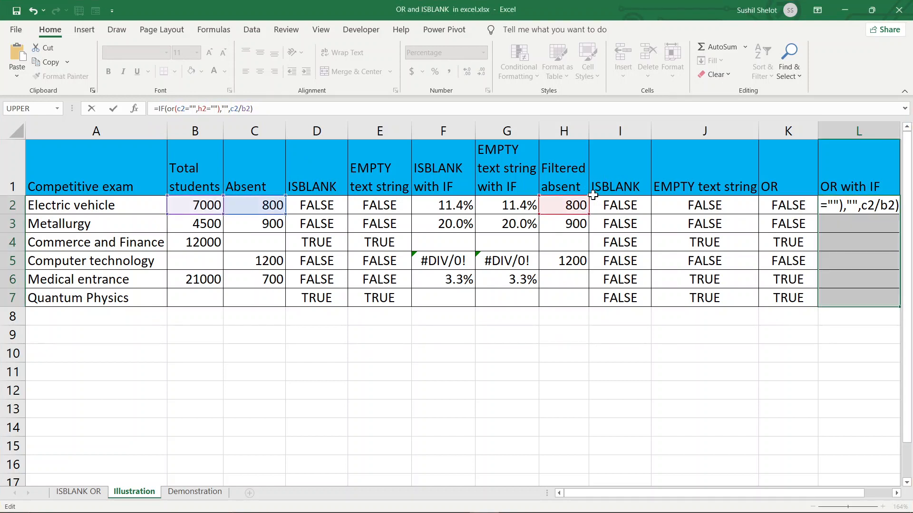
key("ctrl+Return")
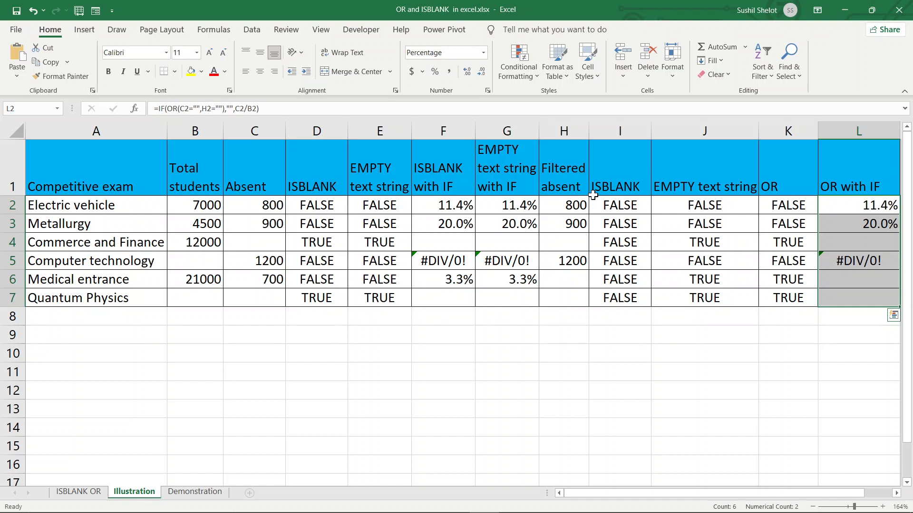
Inspect the OR with IF formula in L4, highlighting its empty text string argument, without changing it
left_click(845, 242)
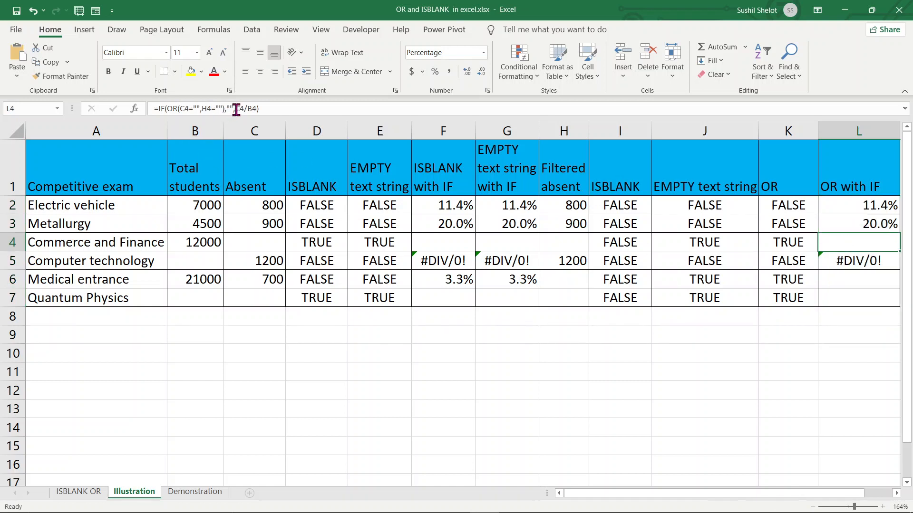
left_click_drag(236, 106, 224, 109)
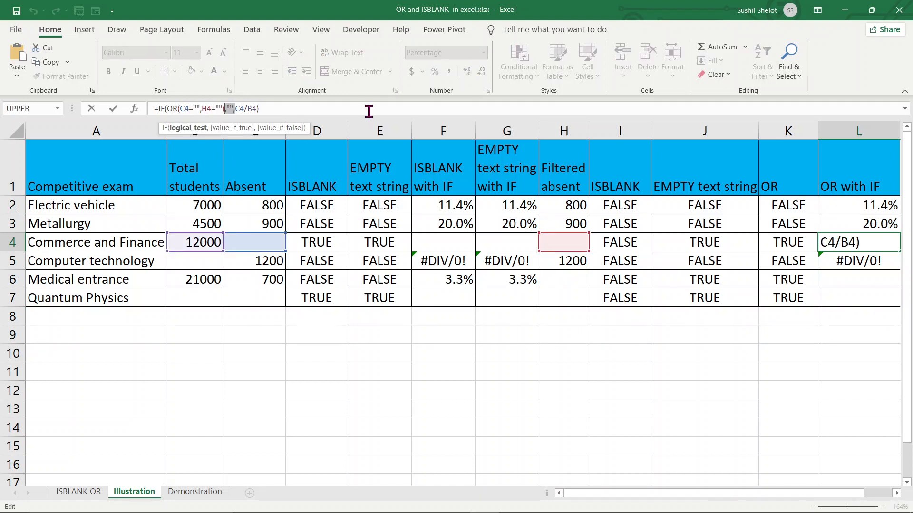
key("Escape")
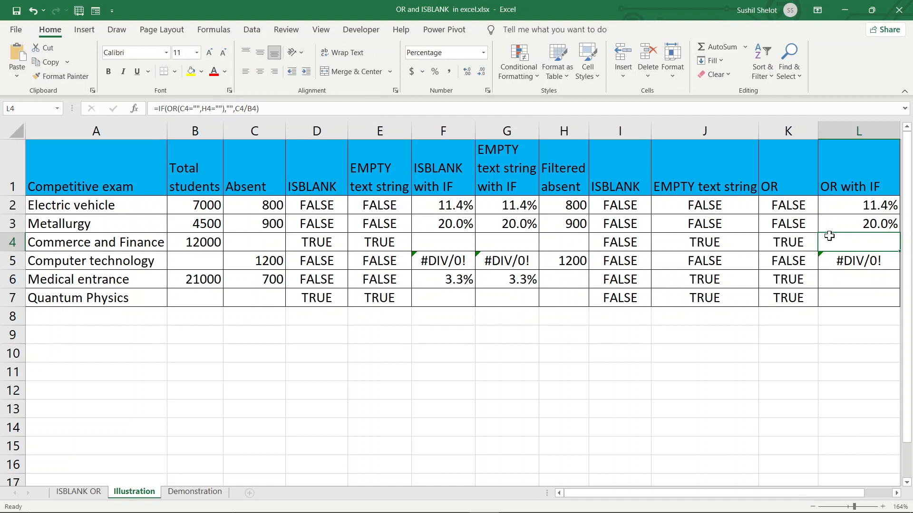
Review the OR with IF formulas in L5 and L6, comparing L6 with the Filtered absent cell H6
left_click(853, 263)
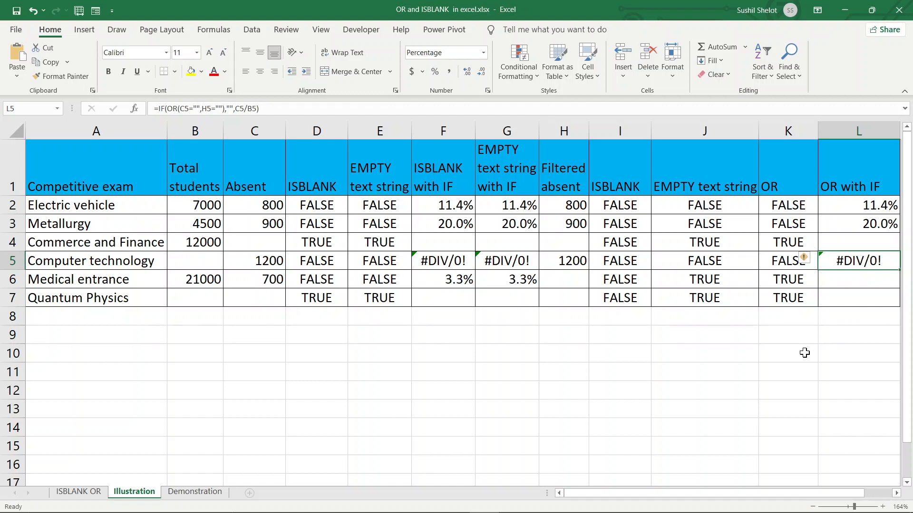
left_click(876, 280)
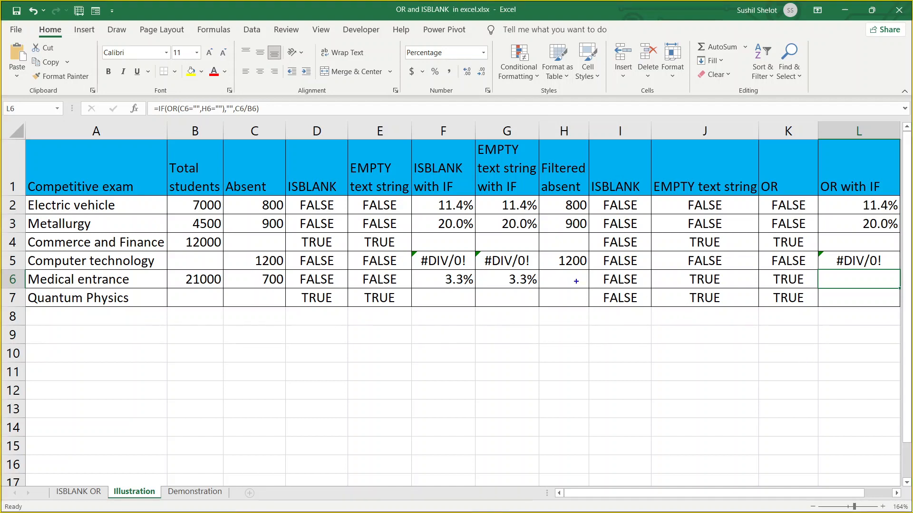
left_click_drag(576, 282, 628, 365)
mouse_move(574, 282)
left_mouse_down()
mouse_move(568, 307)
mouse_move(594, 286)
mouse_move(604, 292)
left_mouse_up()
mouse_move(818, 268)
left_mouse_down()
mouse_move(890, 290)
mouse_move(807, 265)
left_mouse_up()
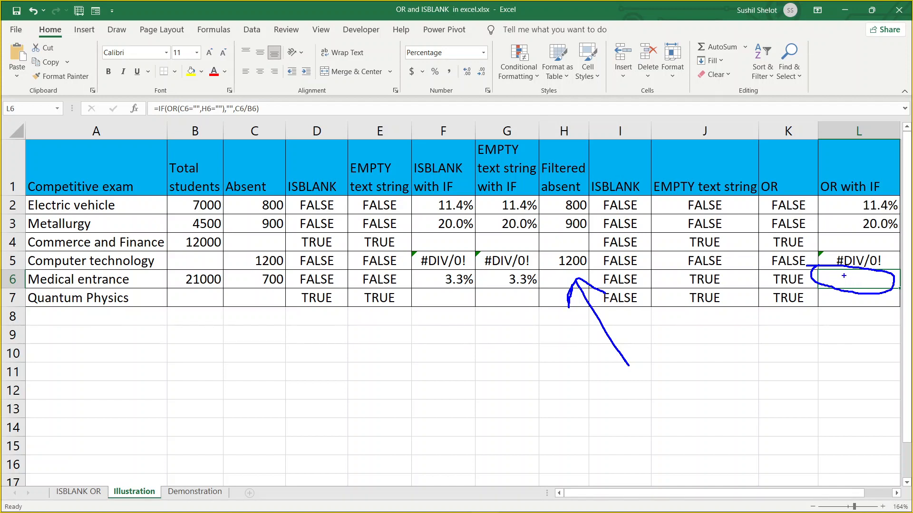
key("Escape")
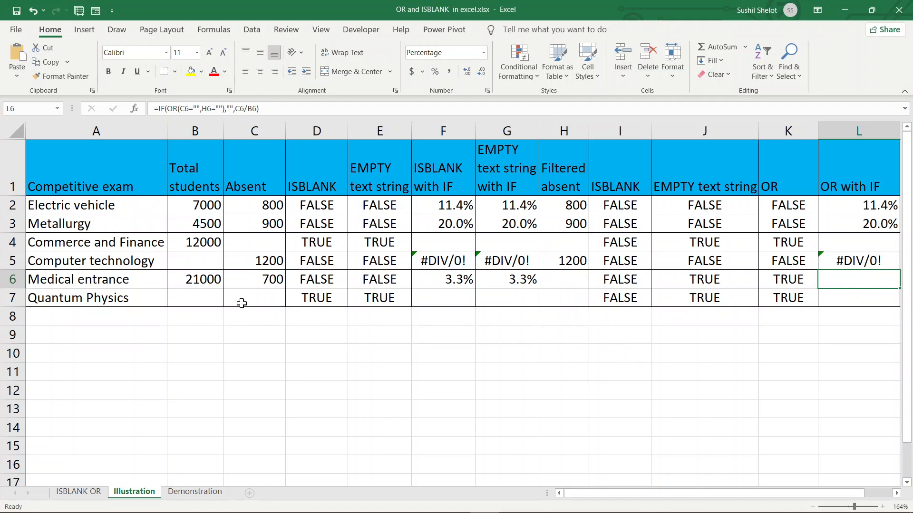
Compare L7 with the OR result in K7 and examine the empty text string argument in L7's formula without changing it
left_click(843, 301)
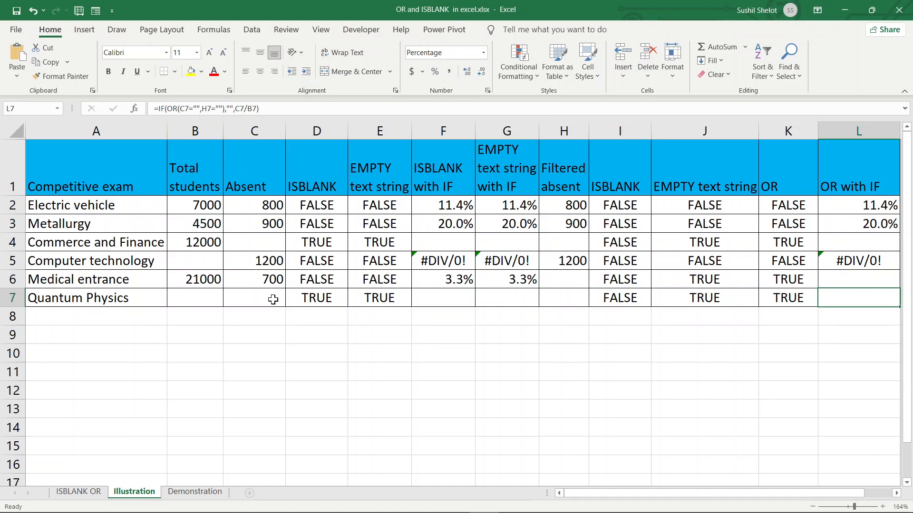
left_click(791, 295)
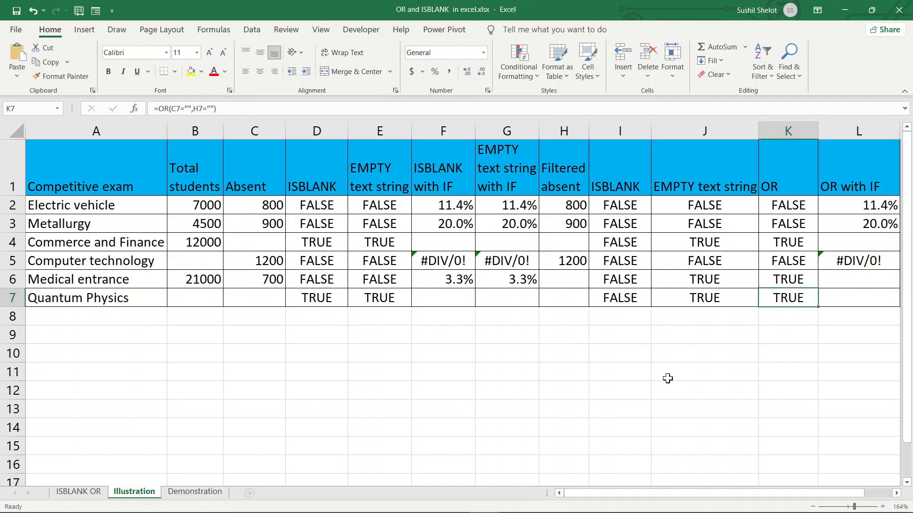
left_click(875, 299)
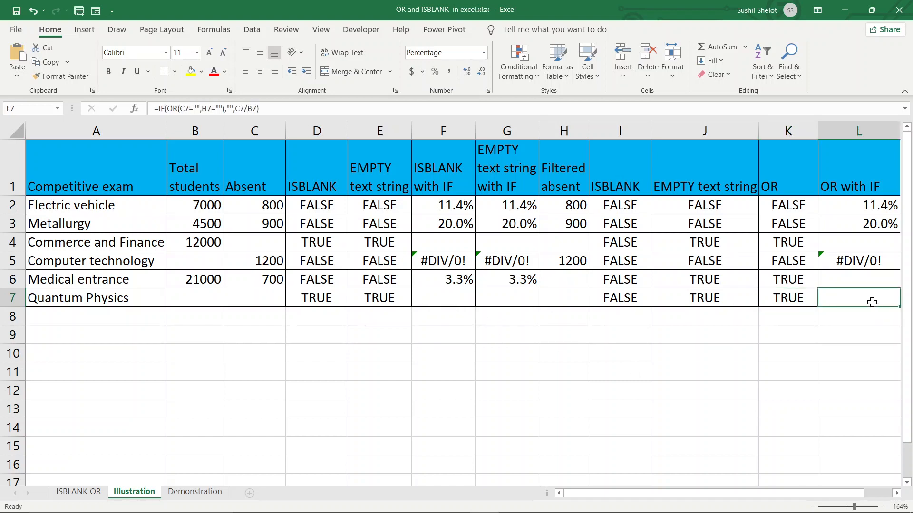
left_click(229, 109)
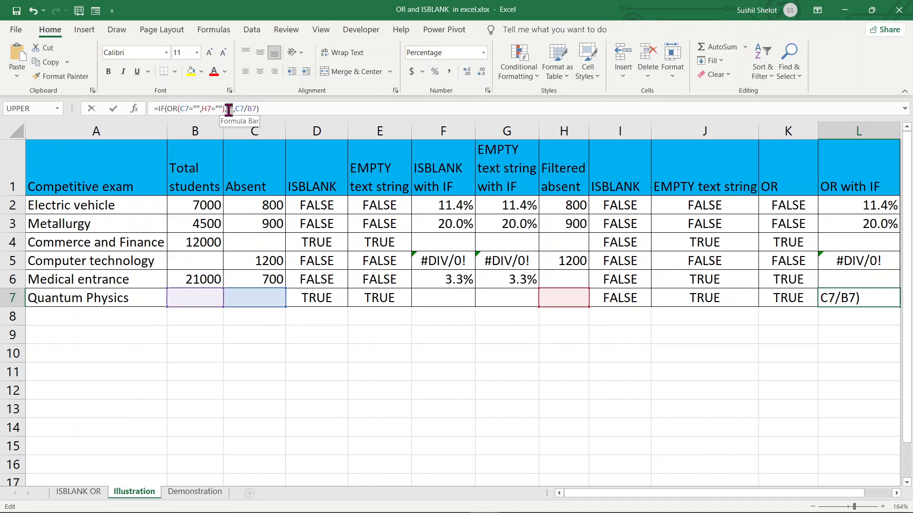
double_click(229, 109)
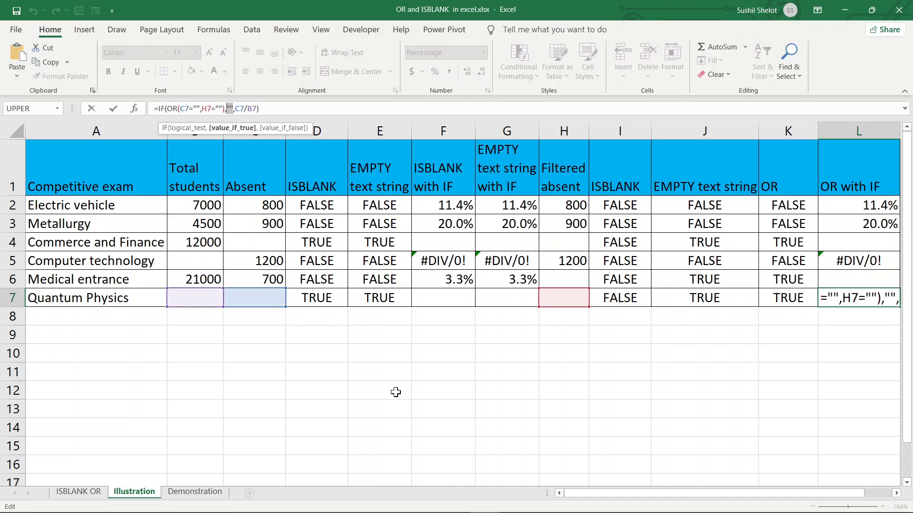
key("Escape")
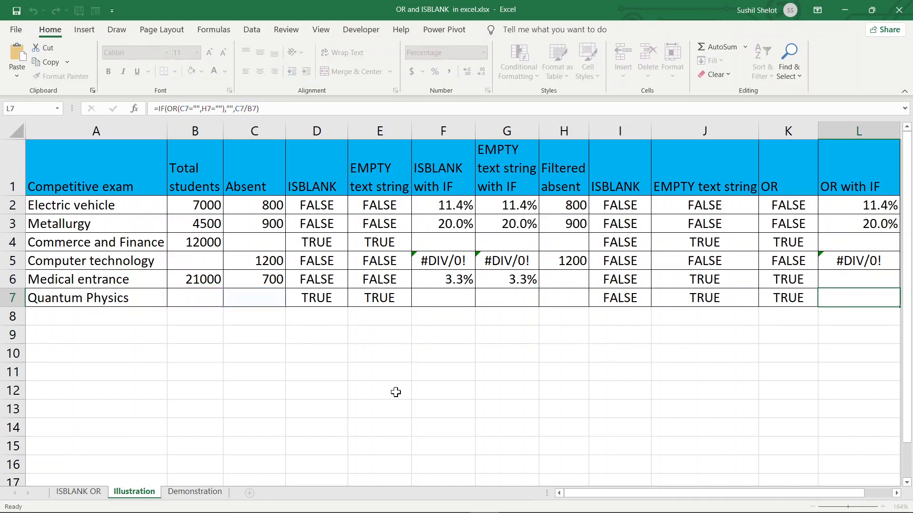